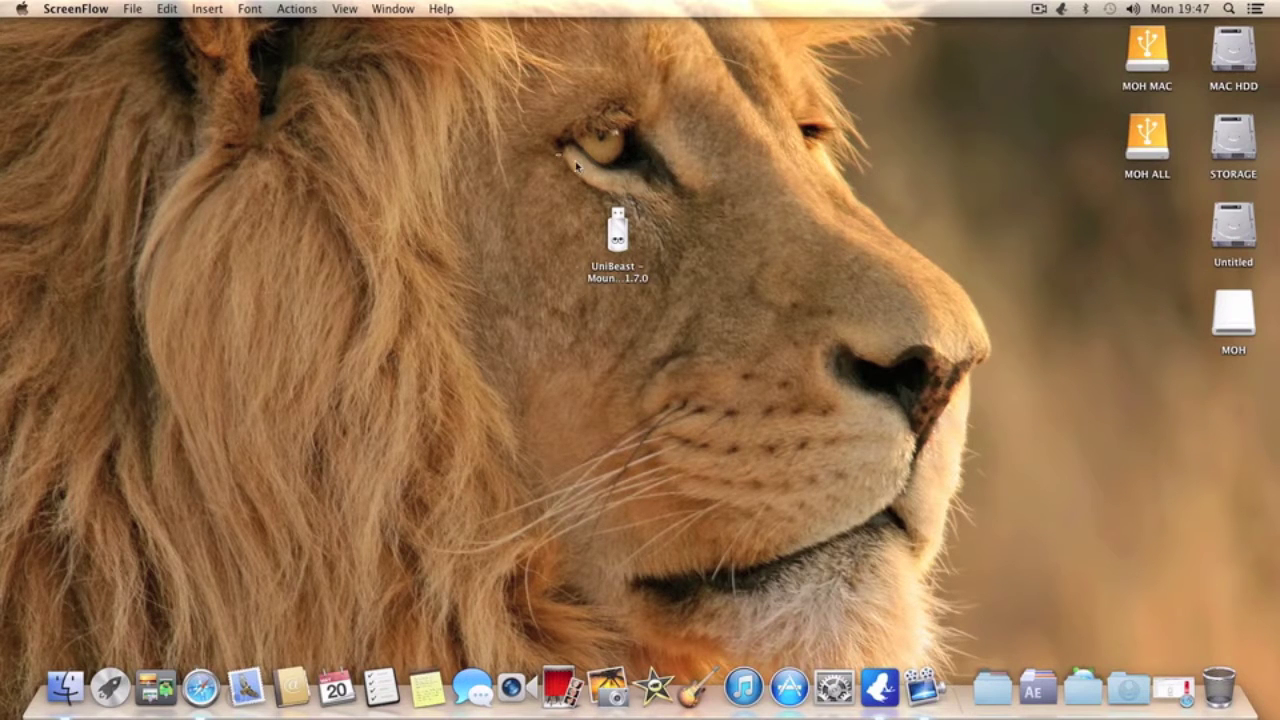
View the UniBeast - Mountain Lion 1.7.0 download page in Safari and minimise the browser window again.
left_click_drag(554, 152, 810, 340)
left_click(820, 315)
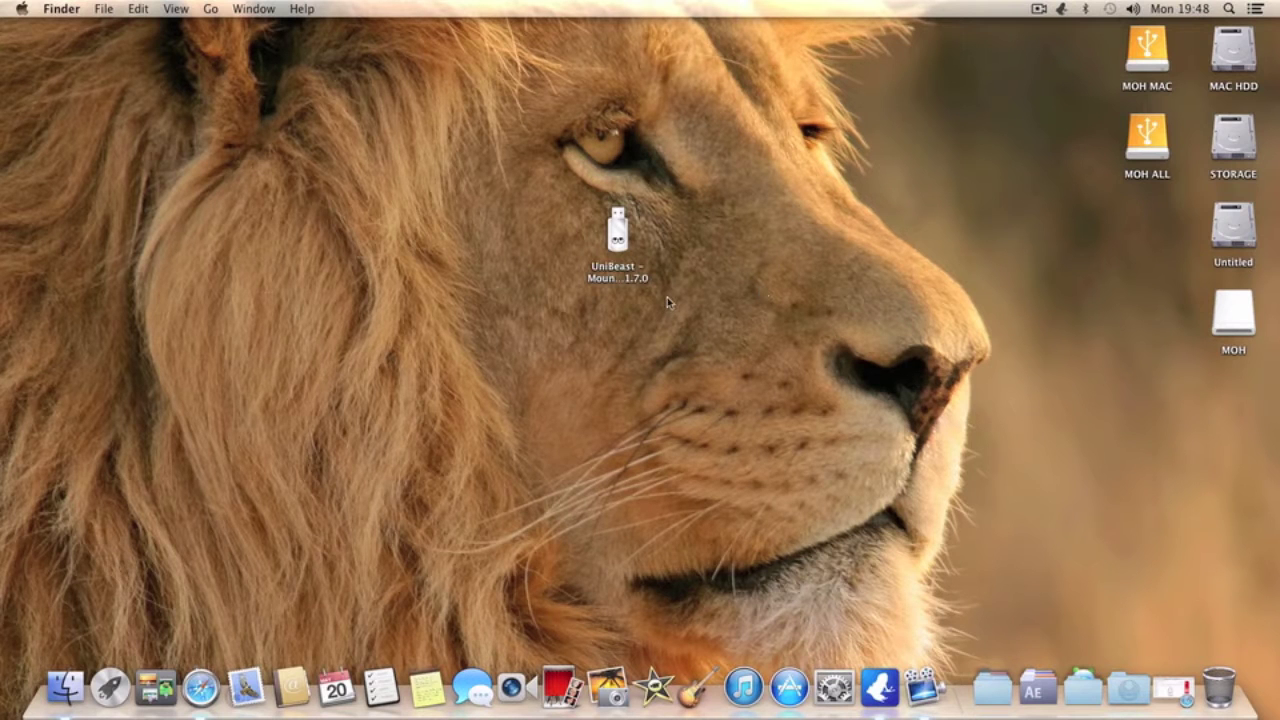
left_click(628, 272)
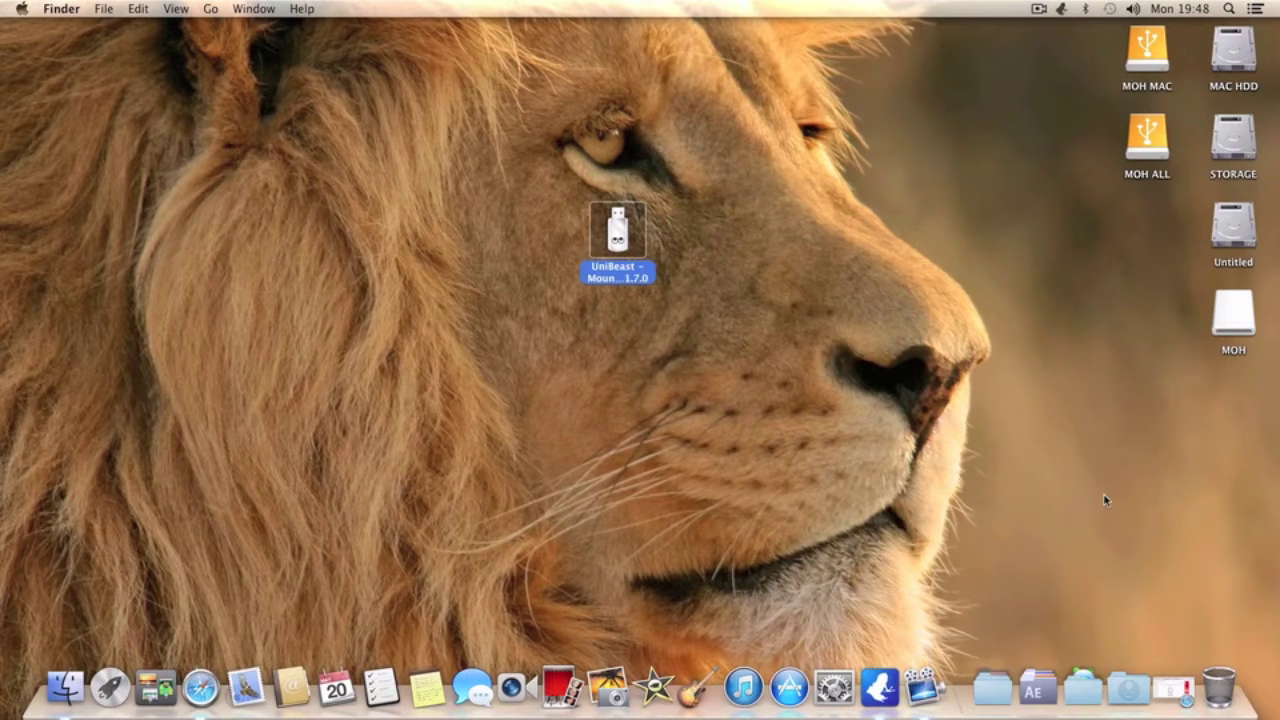
left_click(1173, 688)
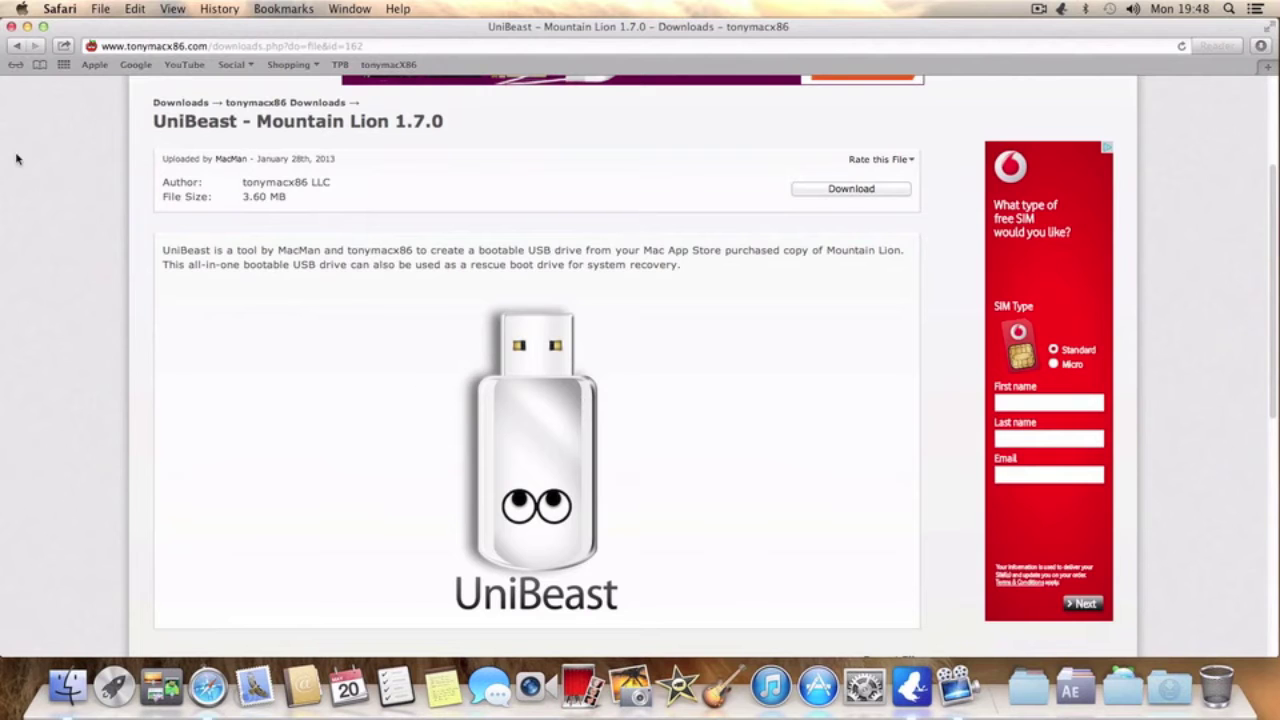
left_click(27, 26)
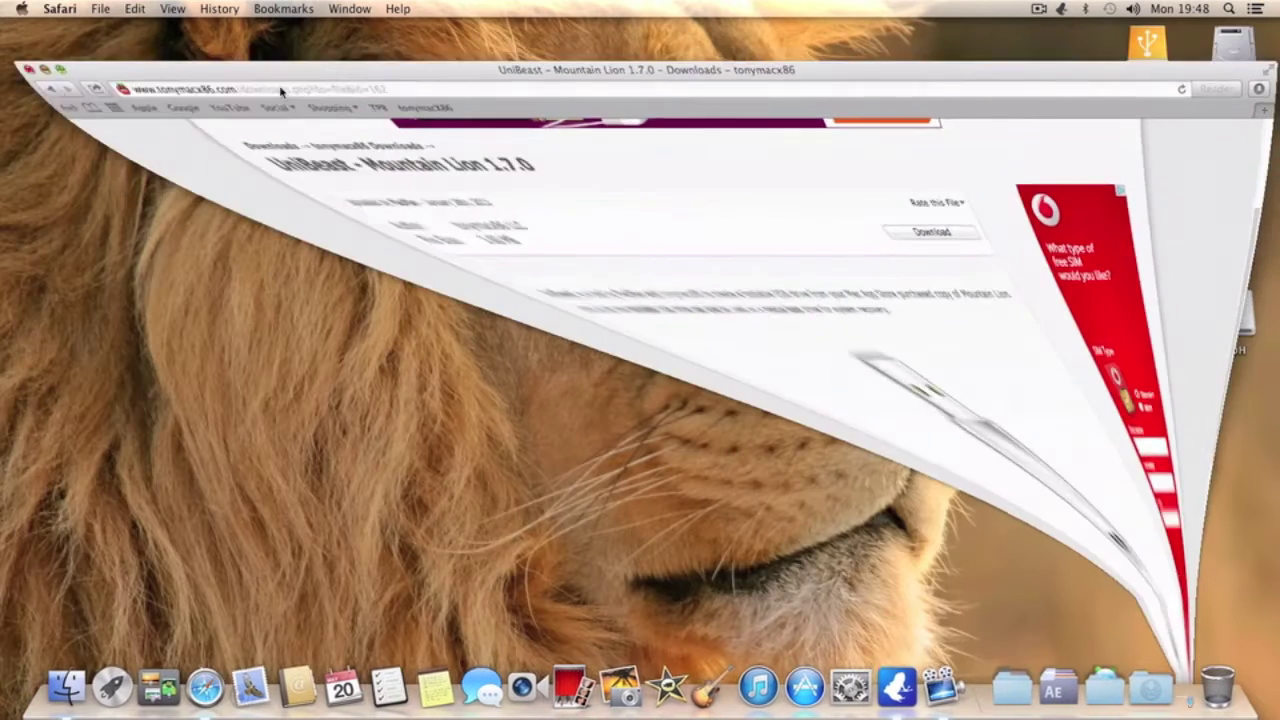
left_click(880, 243)
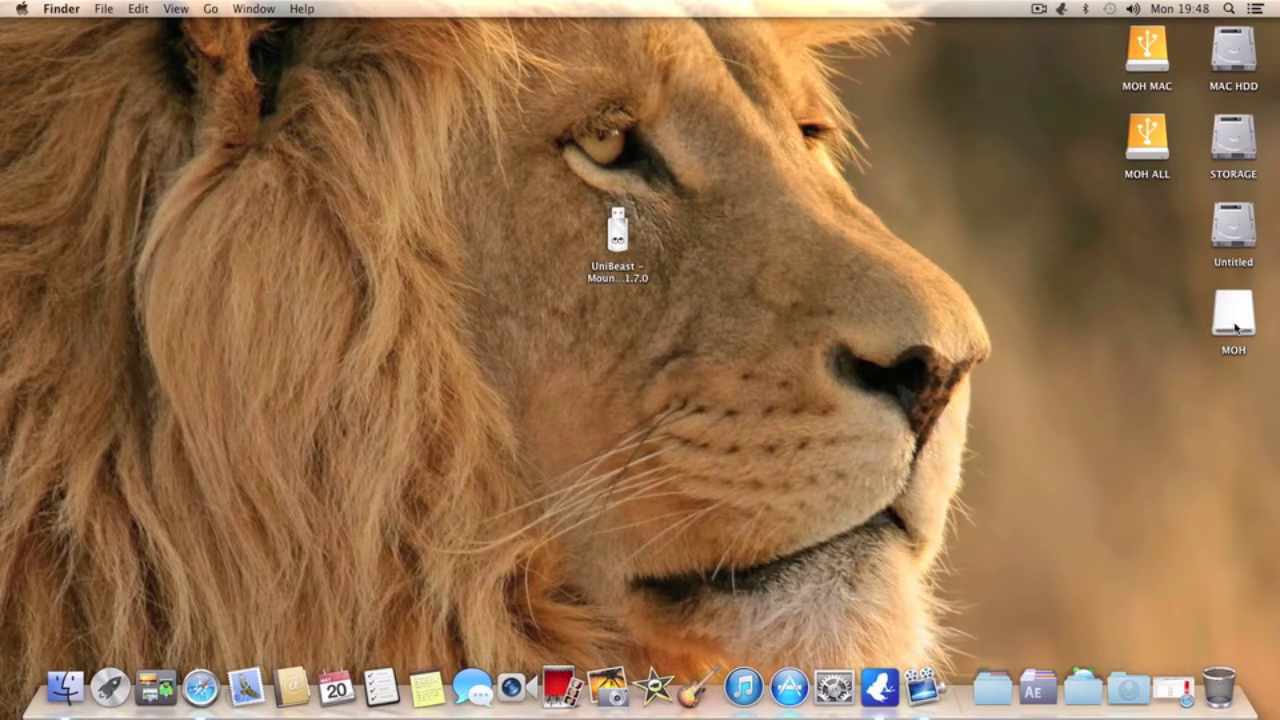
Preview the MOH USB drive on the desktop, close the preview and deselect the drive.
left_click(1228, 322)
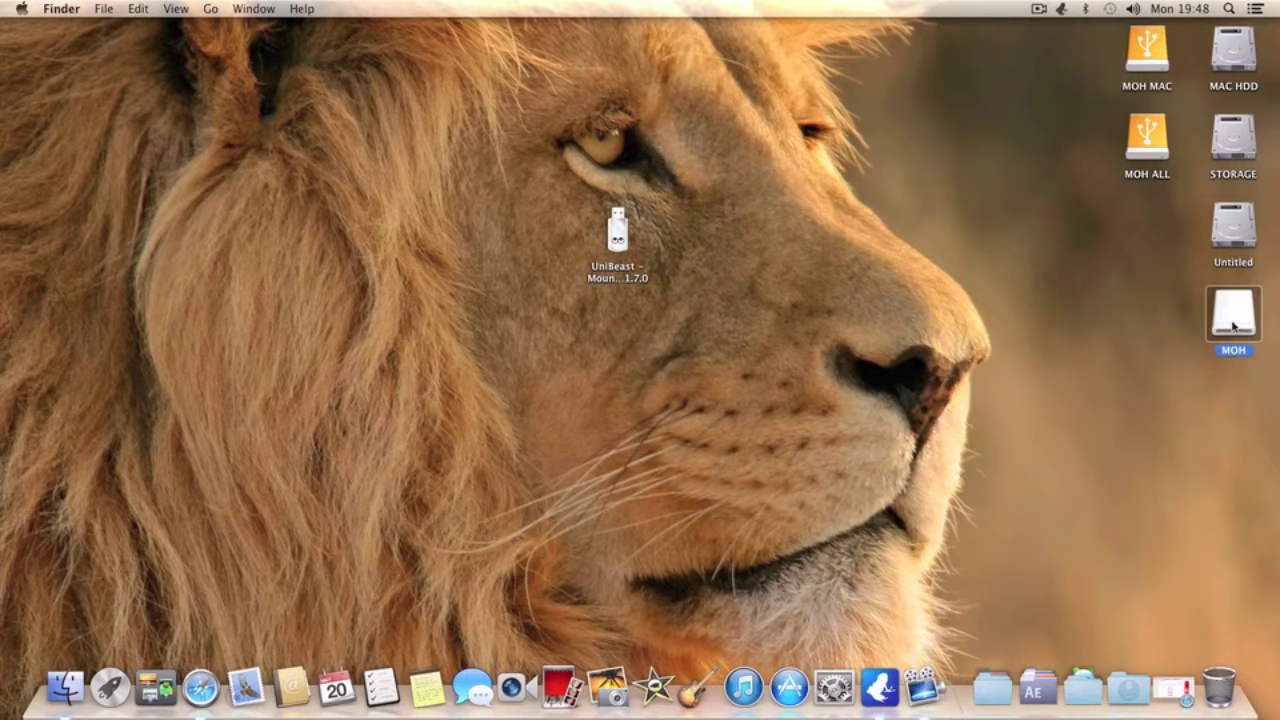
key("space")
key("space")
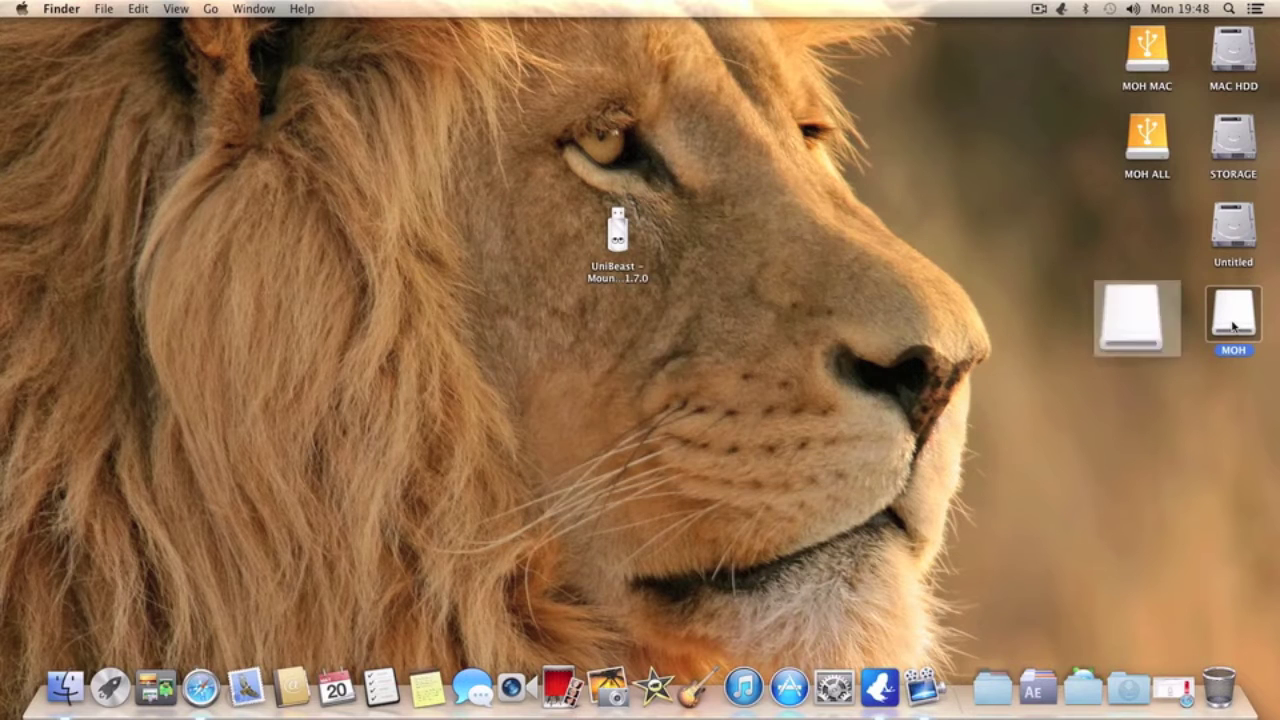
left_click(1083, 408)
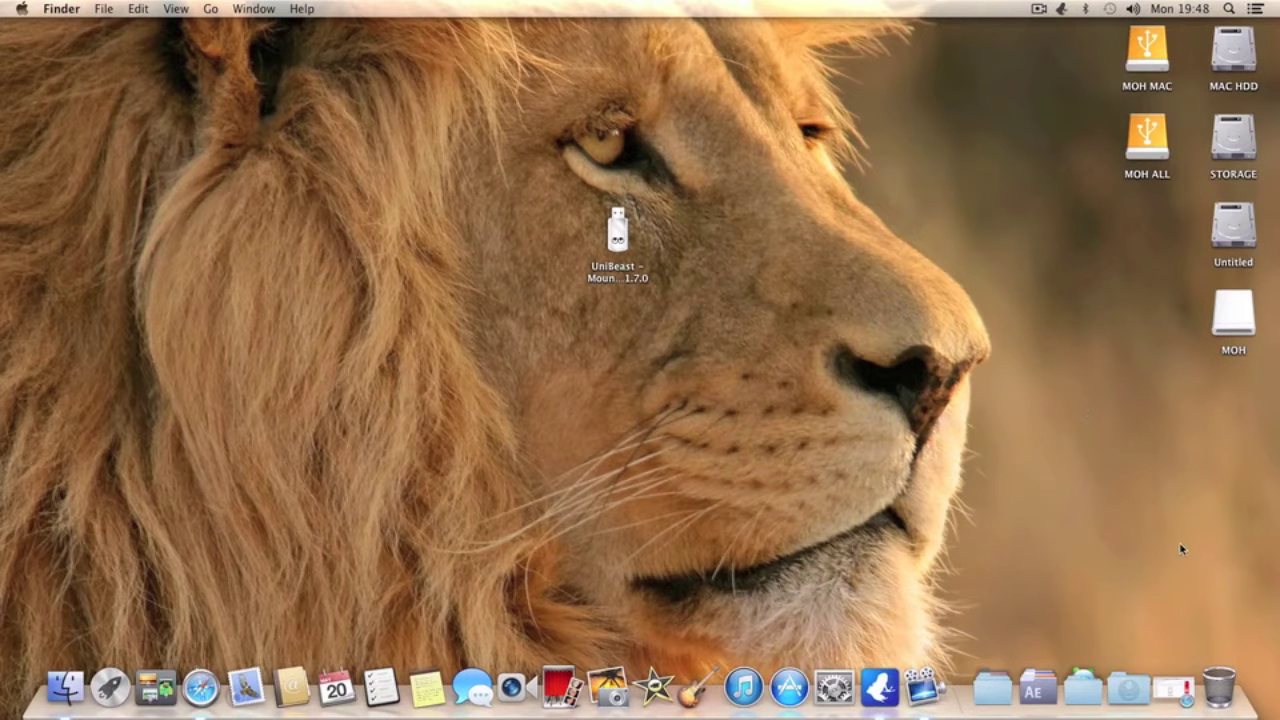
Look through the Applications folder for the Install OS X Mountain Lion app and close the folder view.
left_click(992, 686)
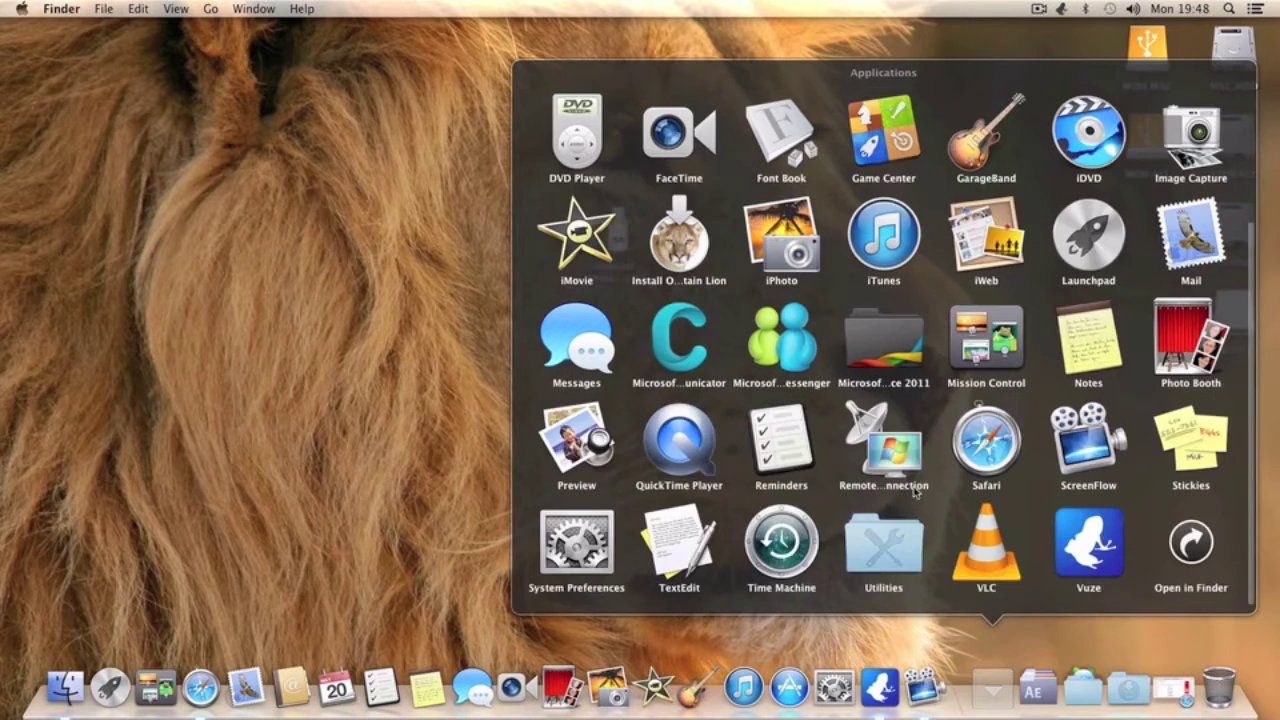
scroll(705, 394, "up", 2)
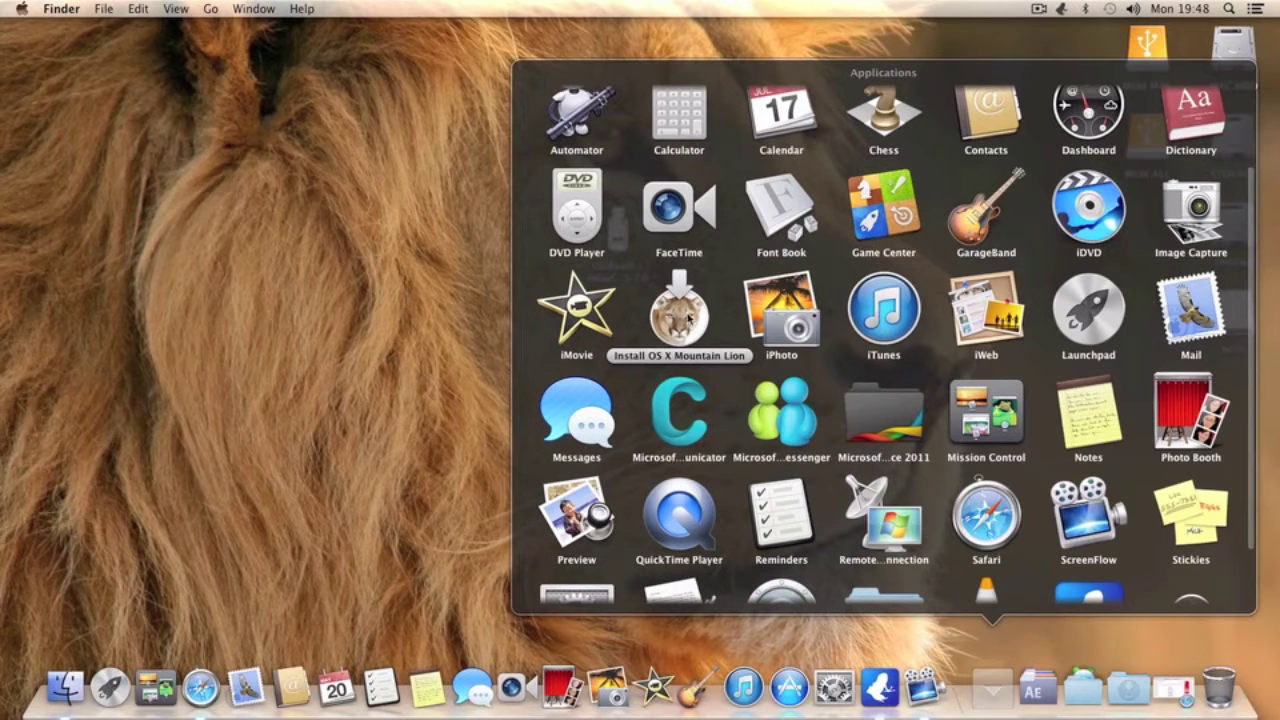
left_click(452, 302)
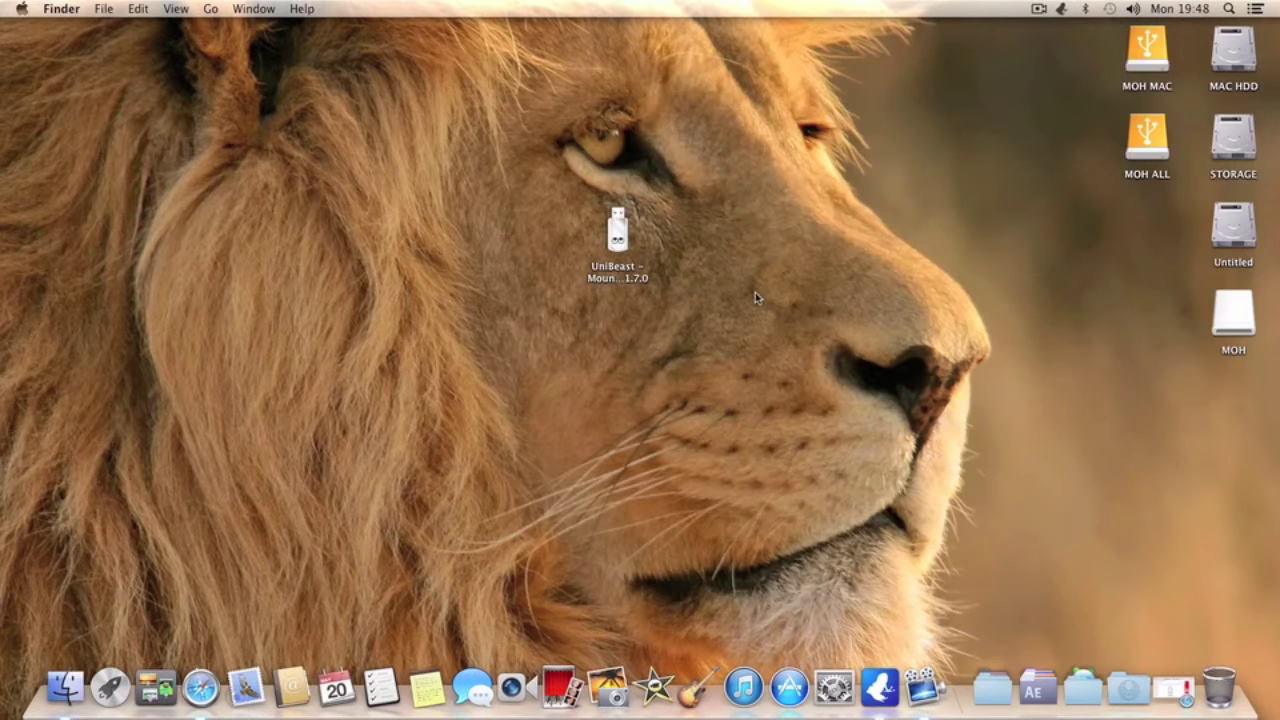
Open Disk Utility and inspect the 16.04 GB pny USB drive and its MOH volume, leaving the drive selected.
left_click_drag(1205, 305, 1119, 319)
left_click(1229, 8)
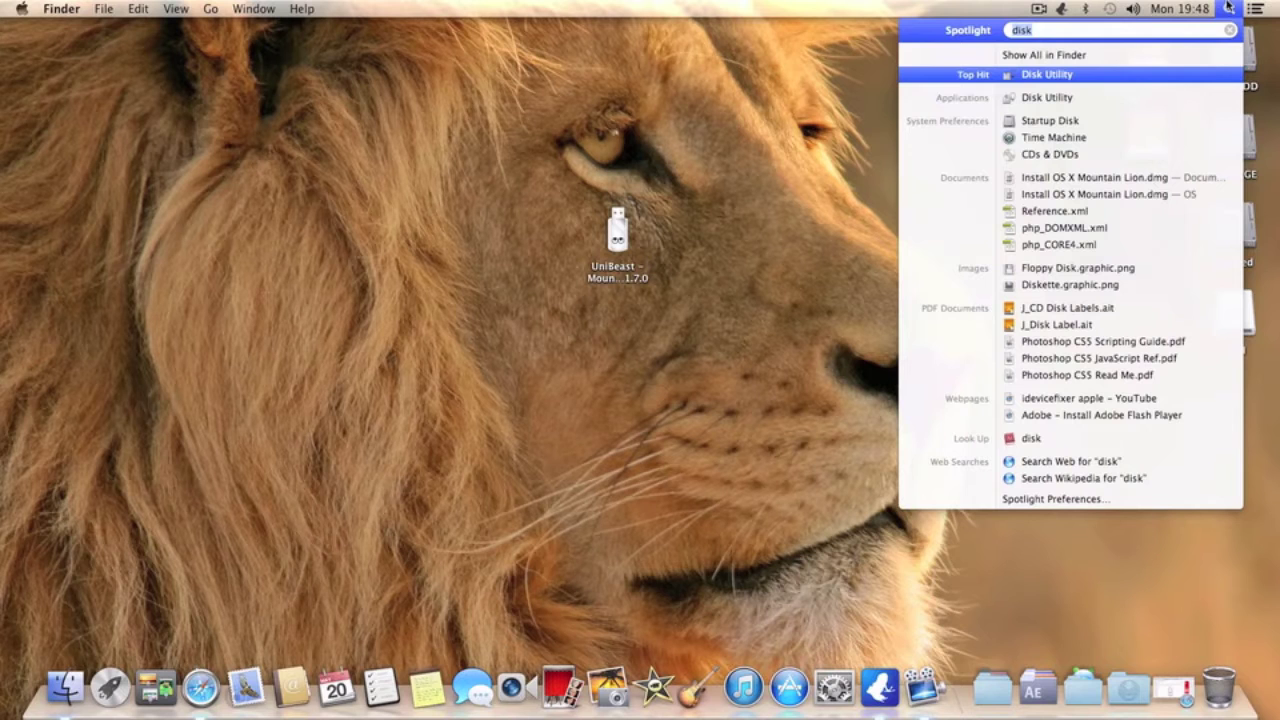
key("Return")
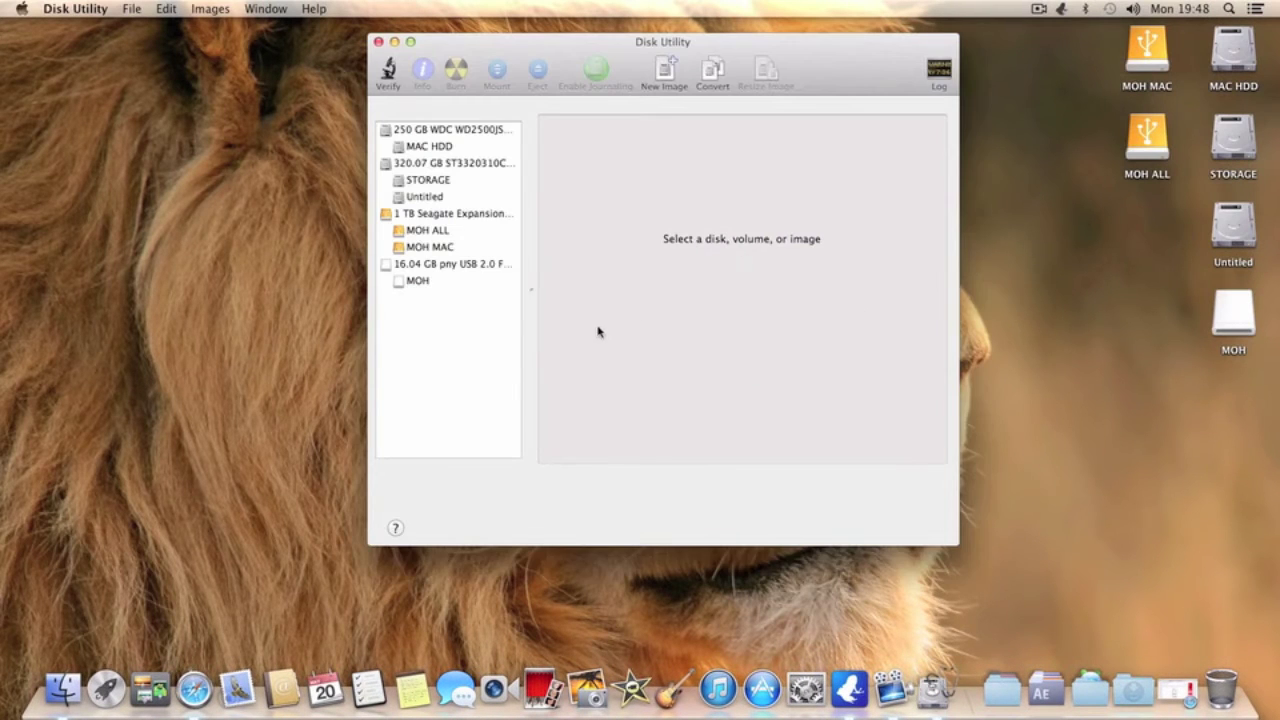
left_click(429, 264)
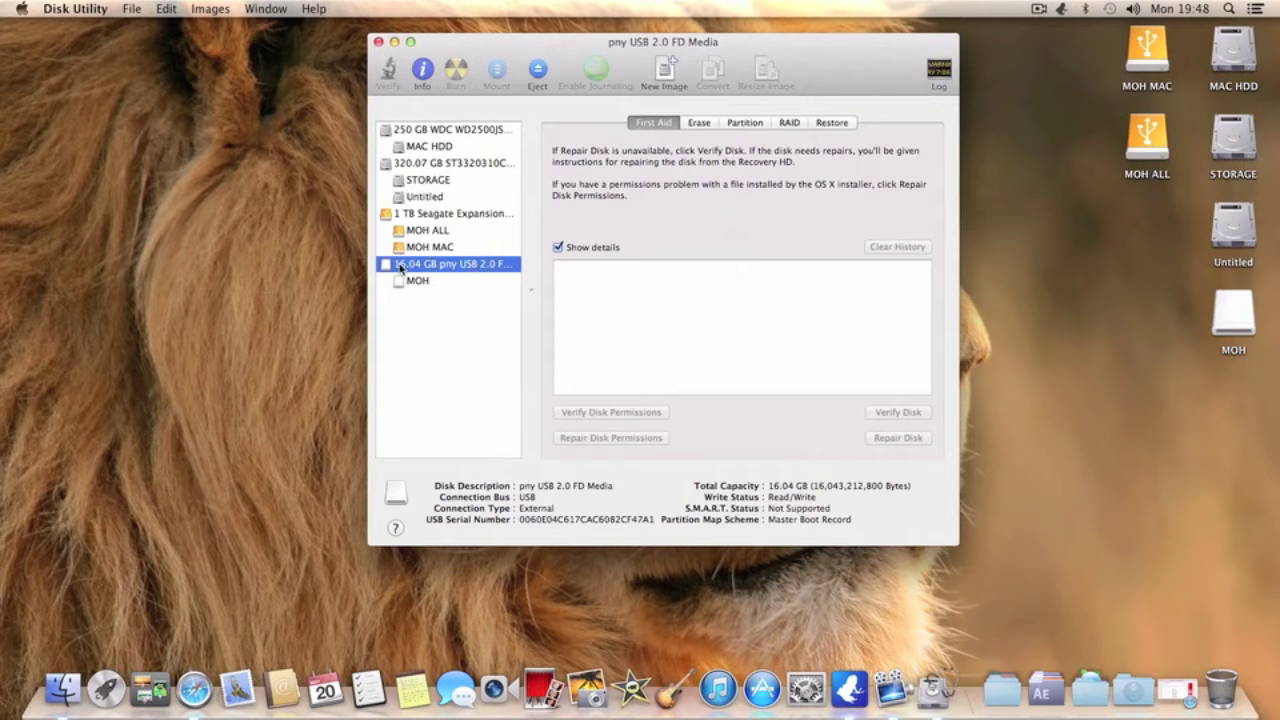
left_click(458, 282)
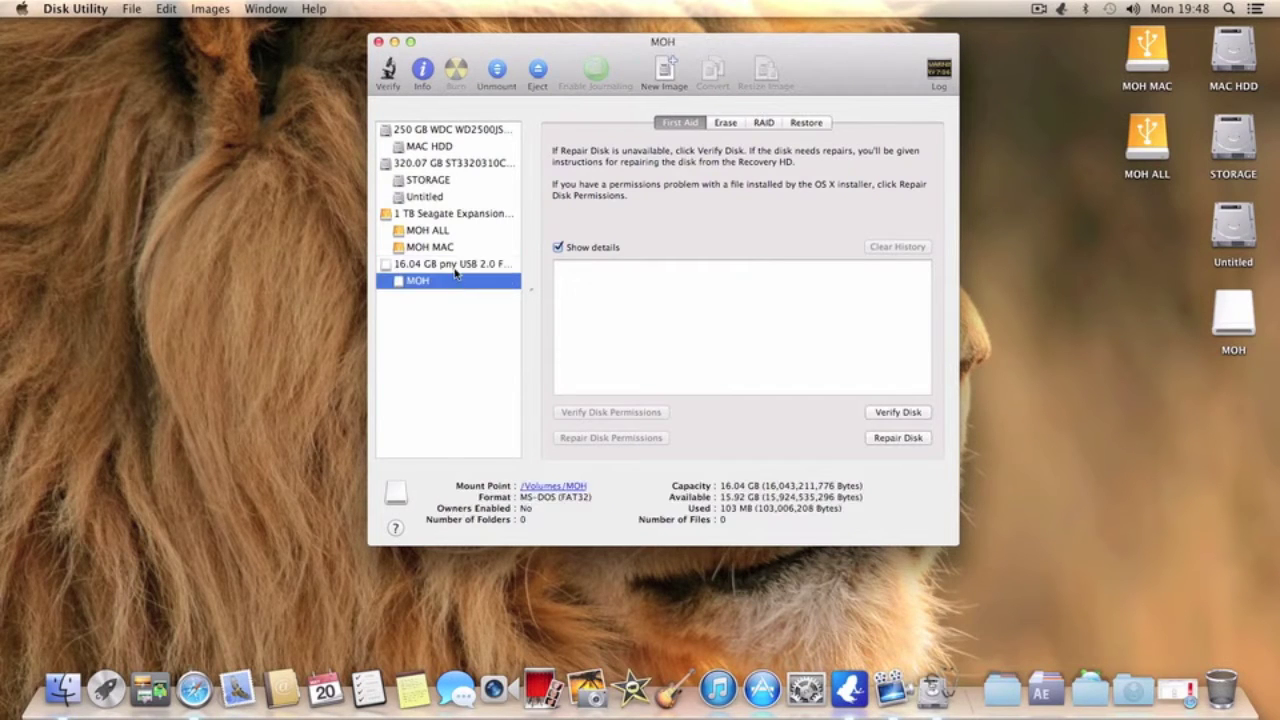
left_click(456, 266)
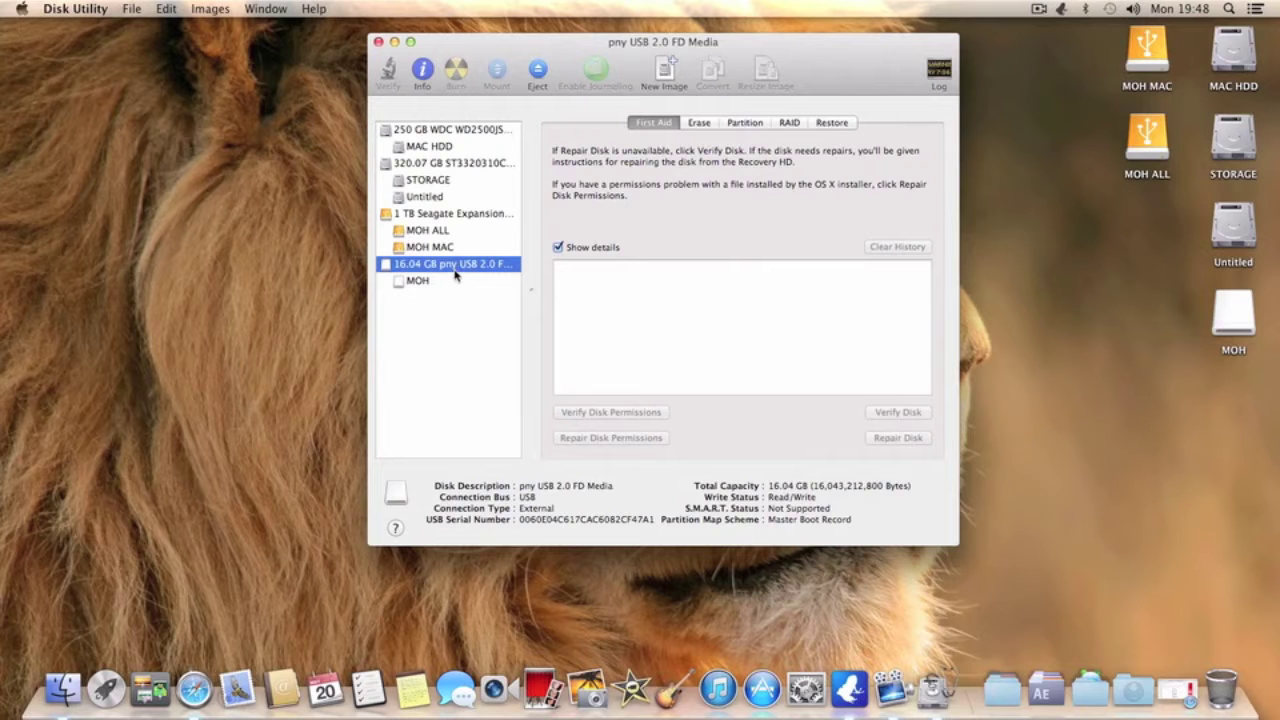
Set the USB drive's partition layout to 1 Partition with the Mac OS Extended (Journaled) format.
left_click(745, 123)
left_click(632, 175)
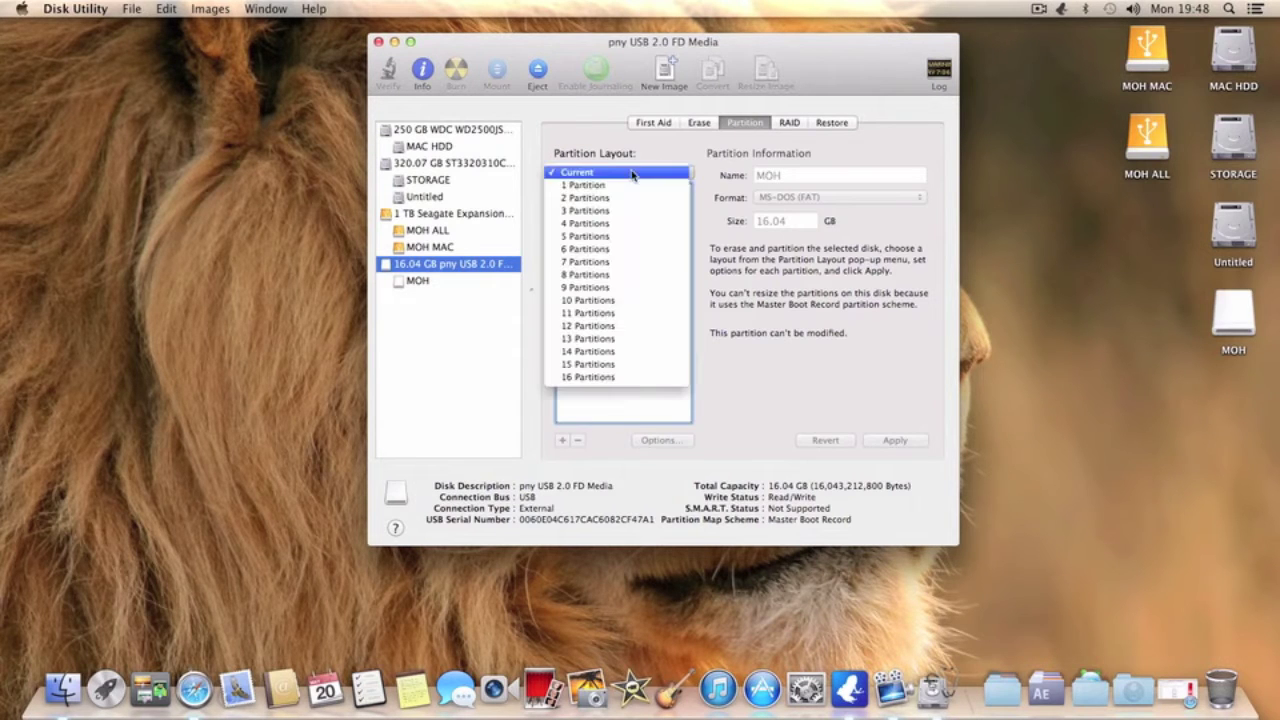
left_click(622, 185)
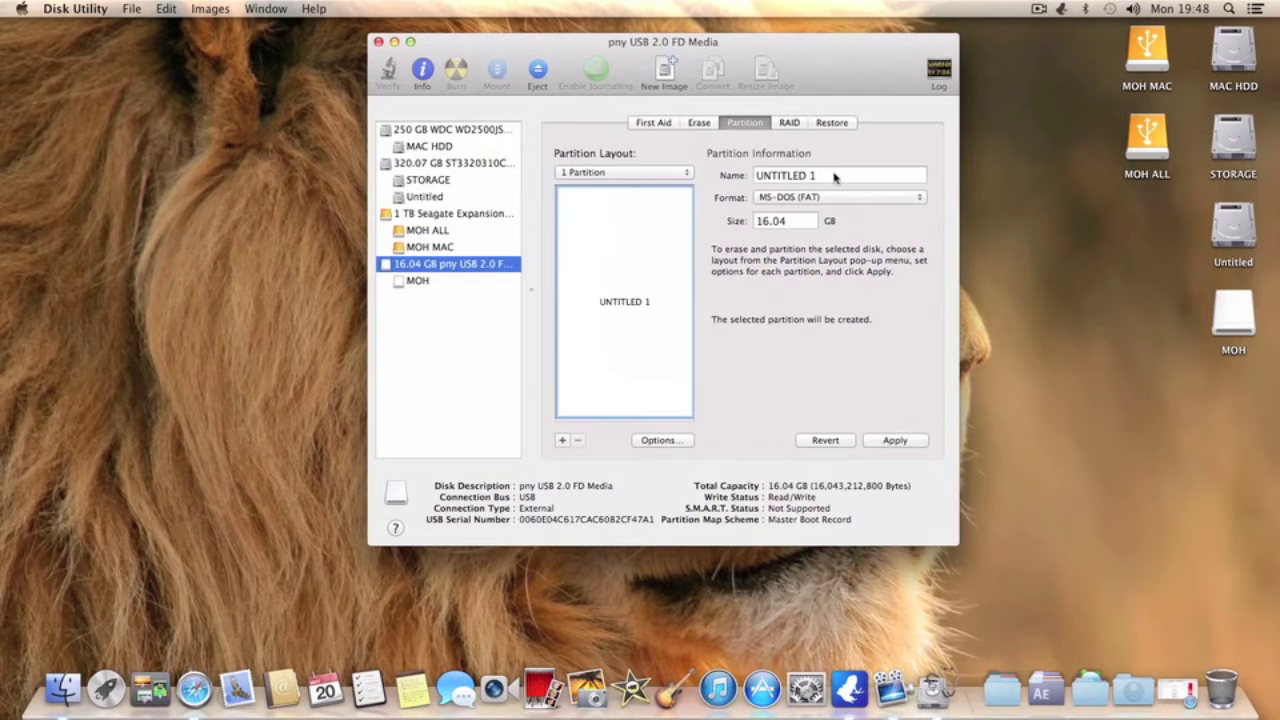
left_click(806, 200)
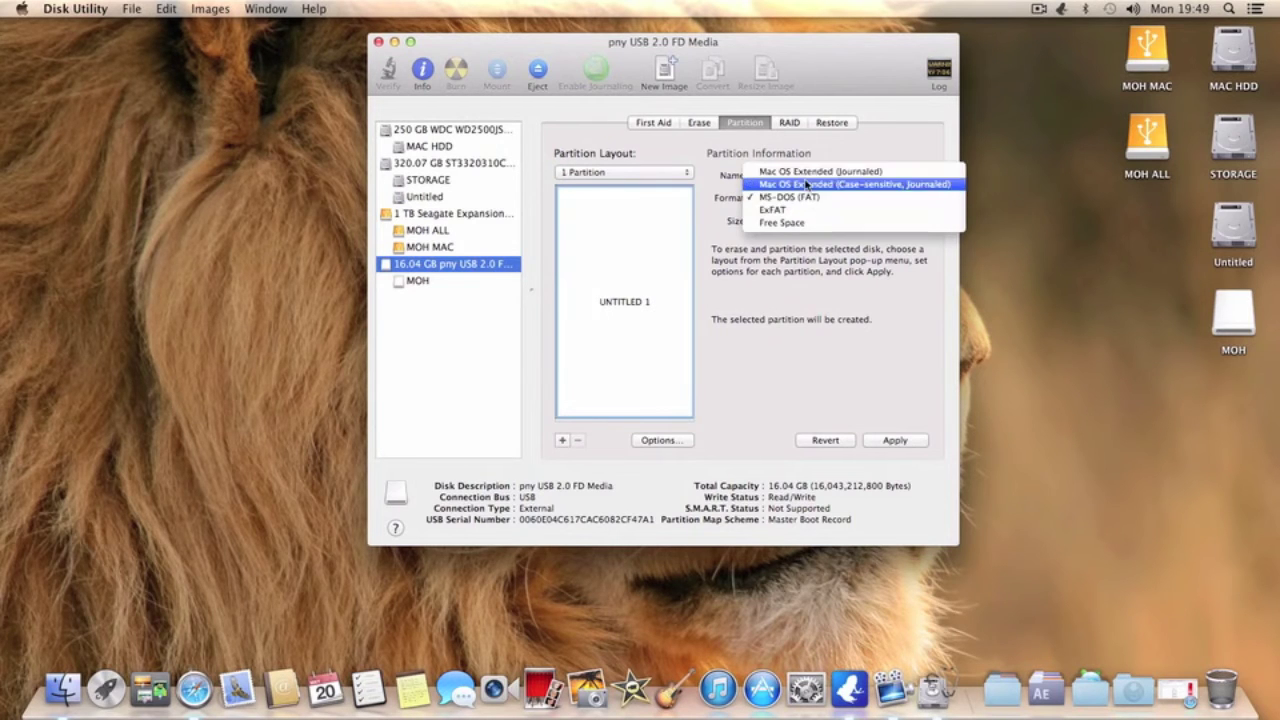
left_click(806, 172)
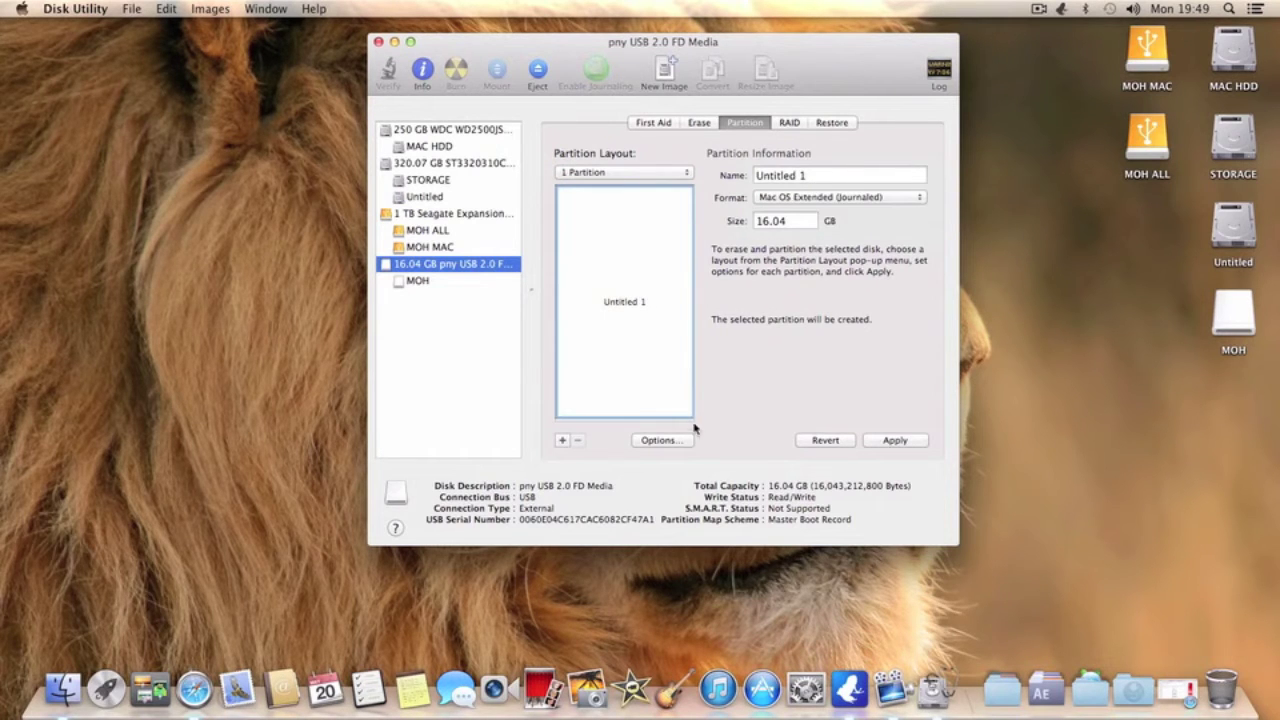
Choose the GUID Partition Table scheme for the USB drive and quit Disk Utility without applying the layout.
left_click(685, 443)
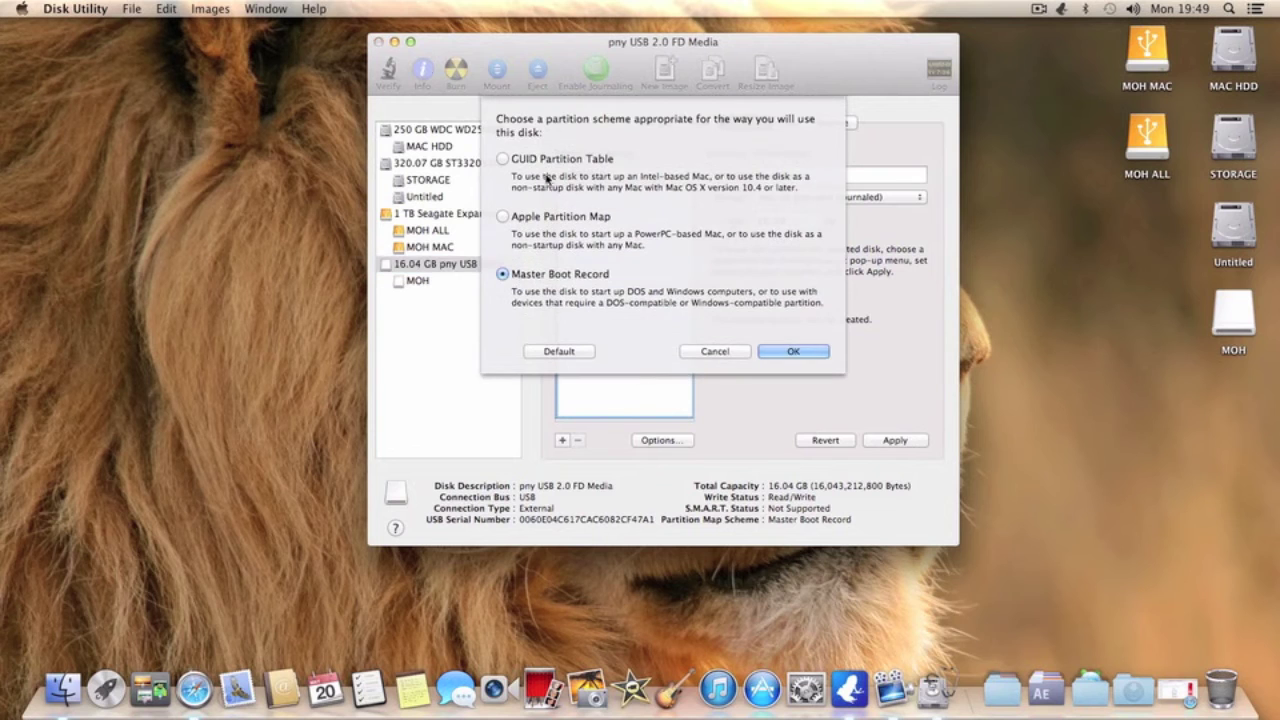
left_click(541, 160)
left_click(793, 351)
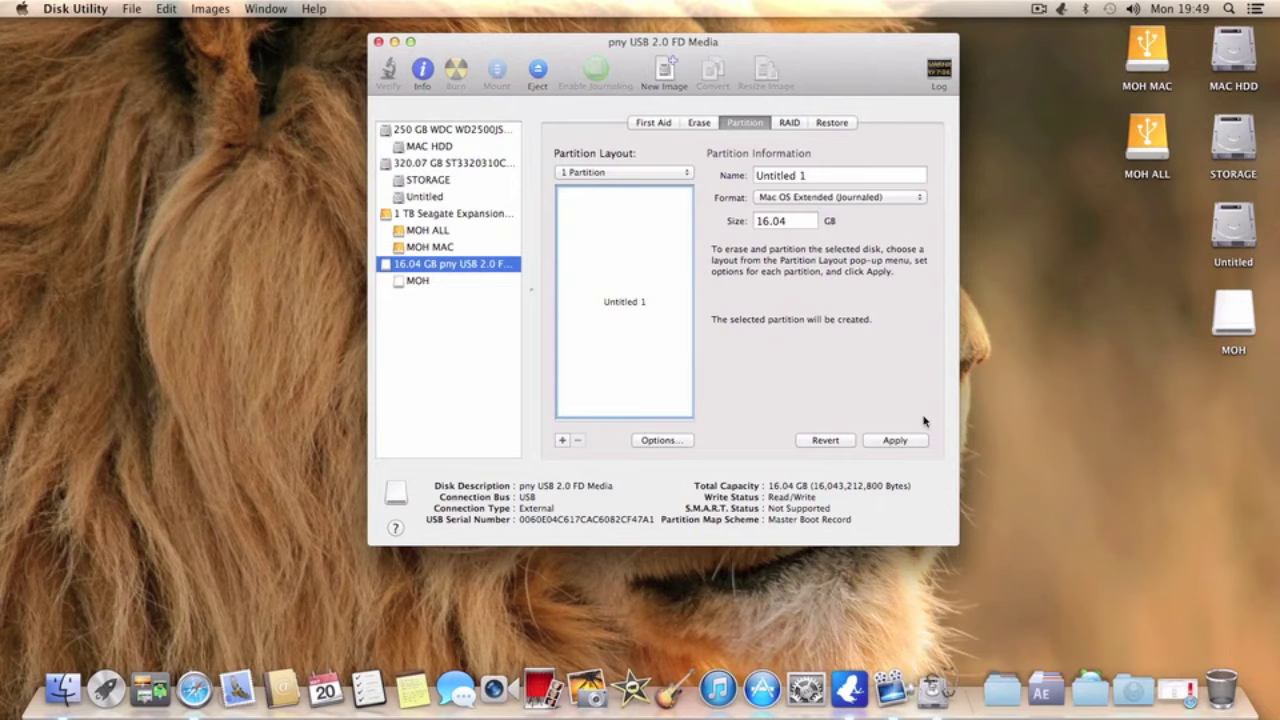
left_click(419, 284)
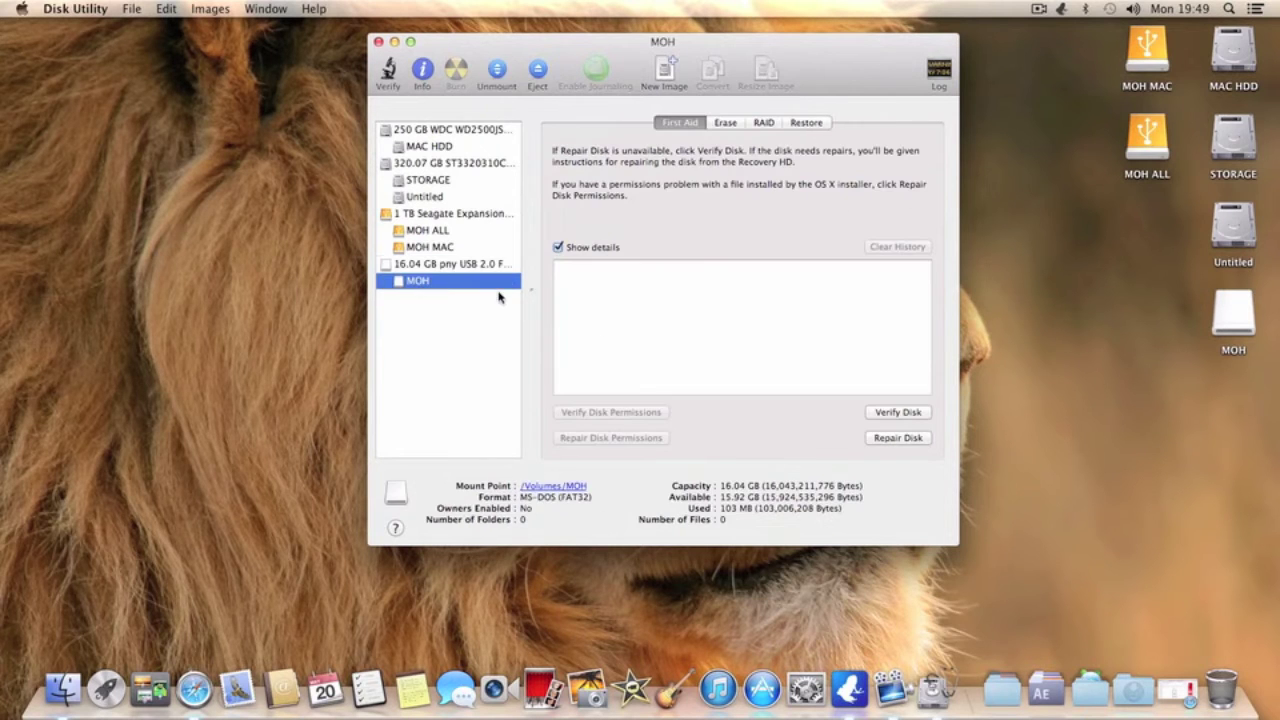
key("super+q")
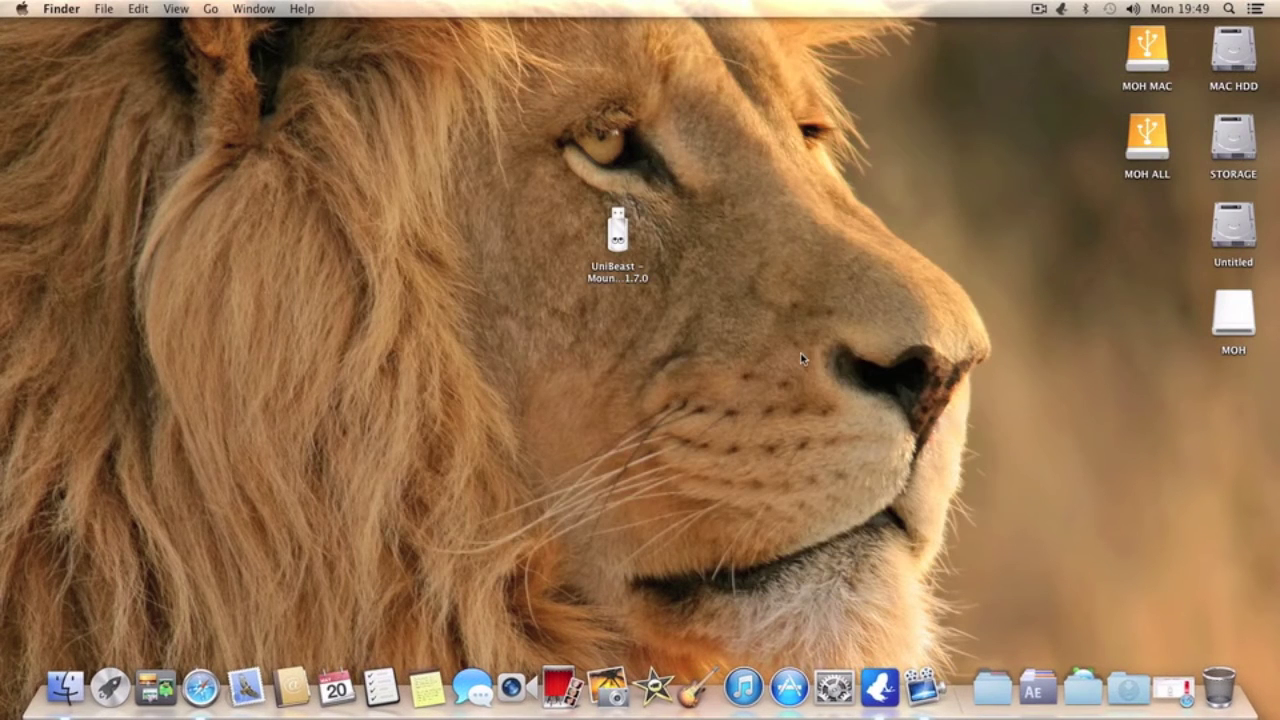
Launch the UniBeast installer from the desktop and check the Applications folder for the Mountain Lion installer.
left_click(630, 278)
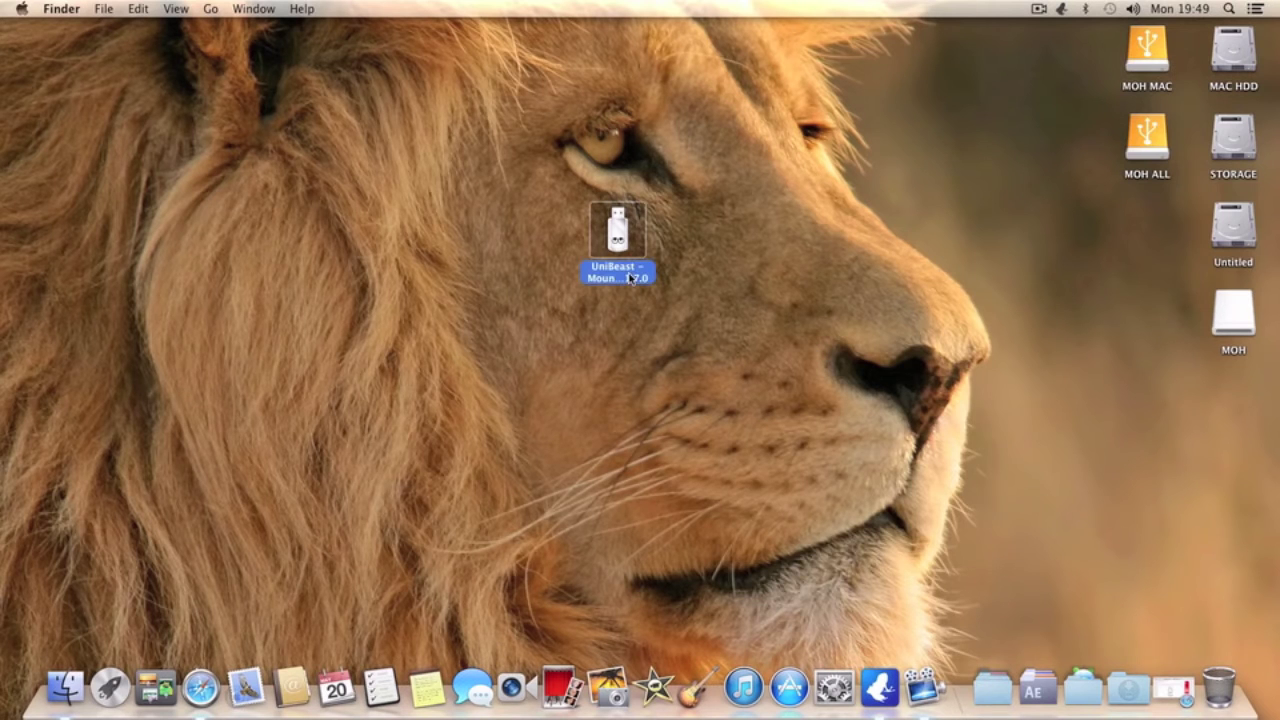
double_click(630, 278)
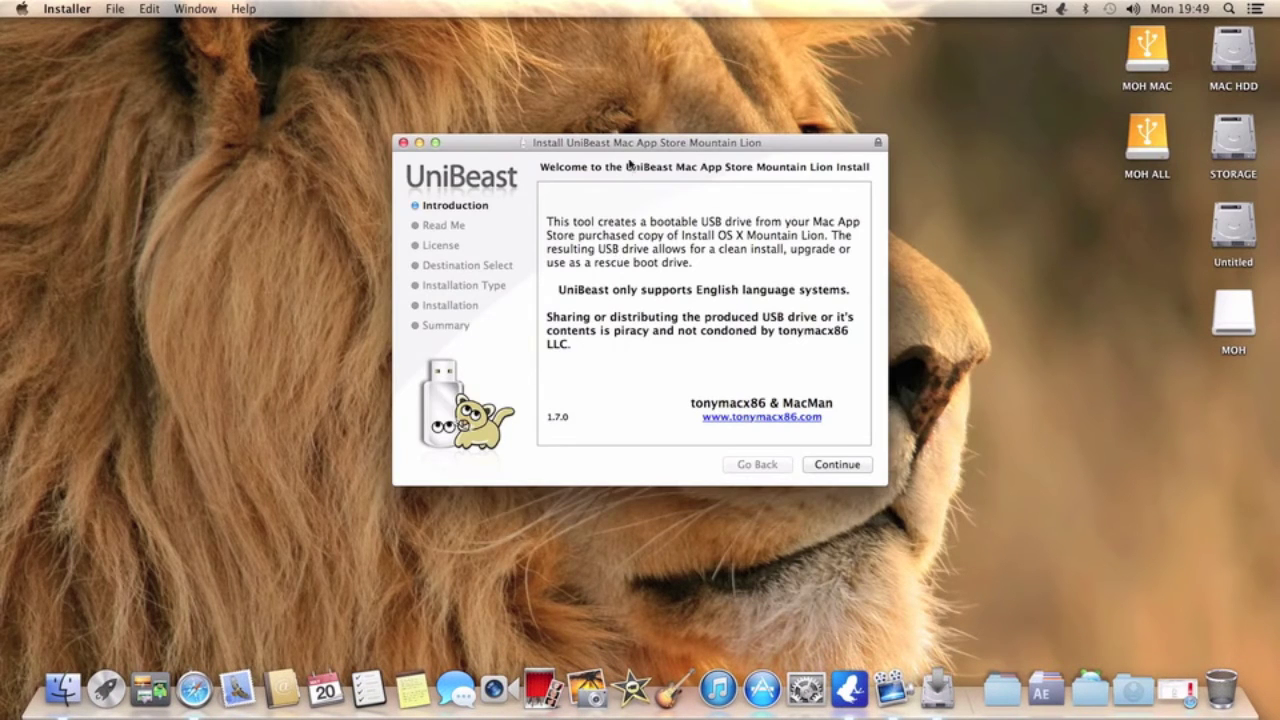
left_click_drag(638, 143, 635, 125)
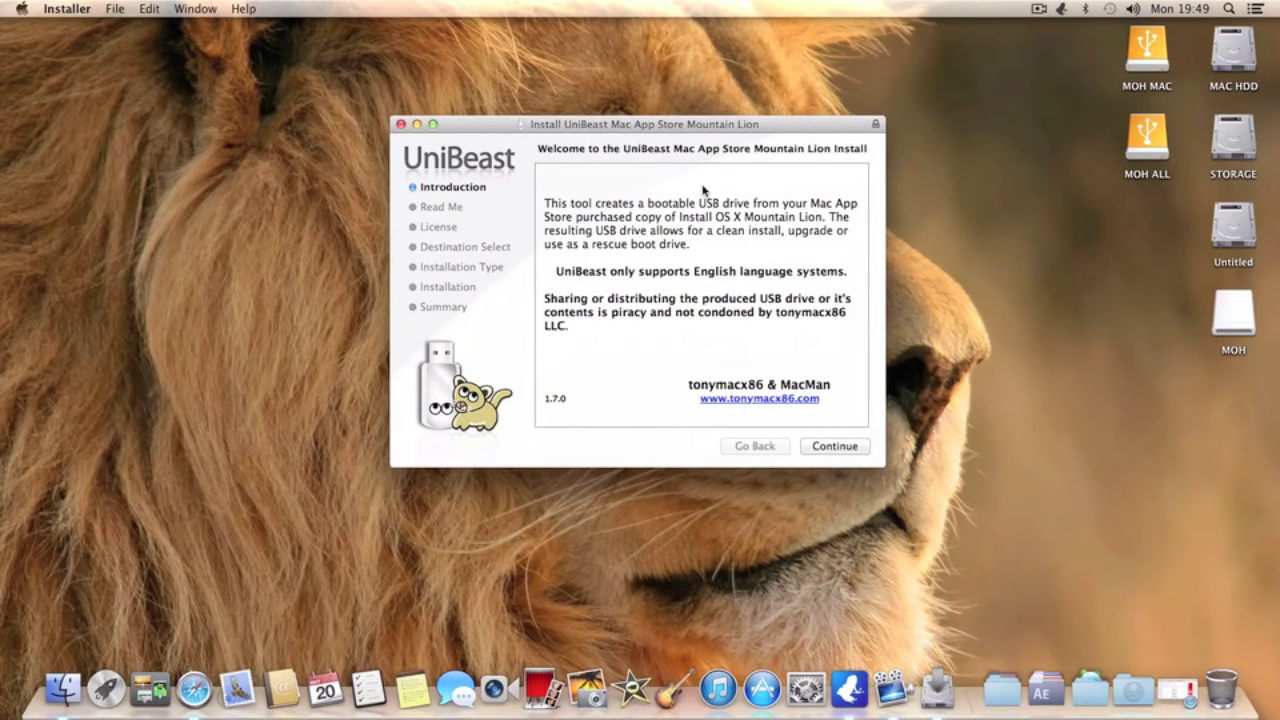
left_click(1000, 686)
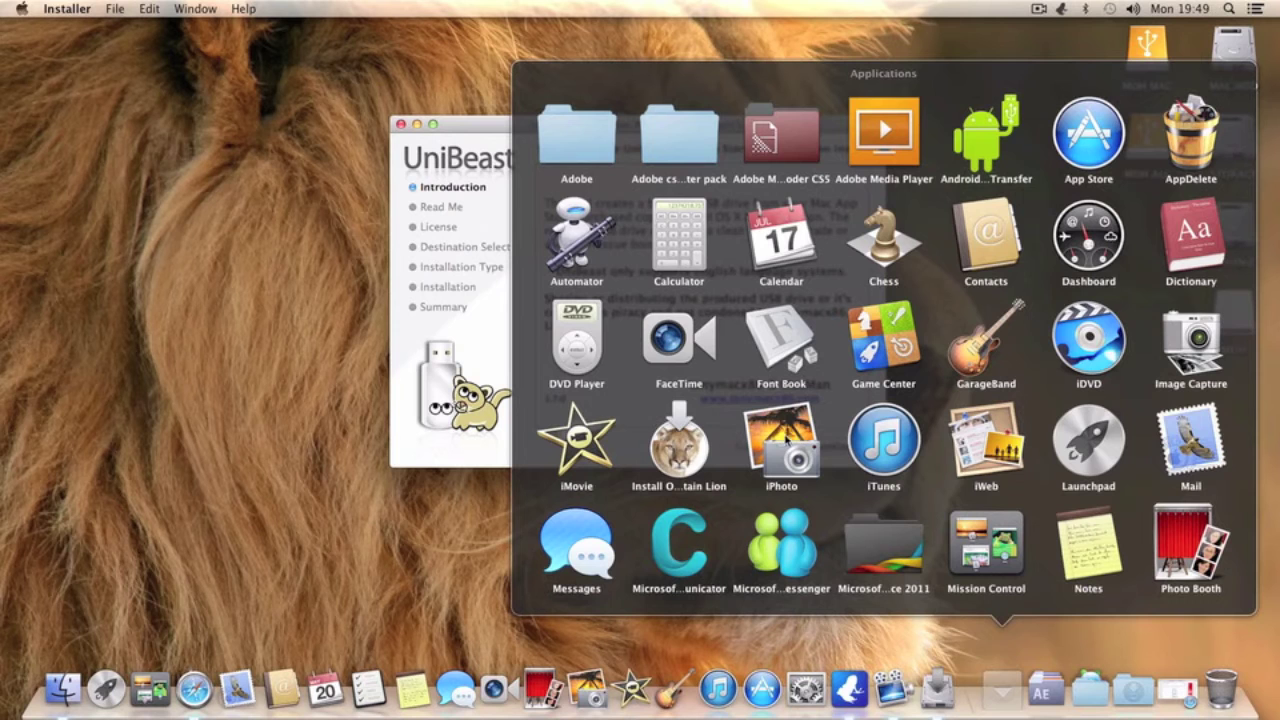
left_click(1002, 686)
Proceed through the UniBeast introduction, read-me and license pages and agree to the software license.
left_click(833, 446)
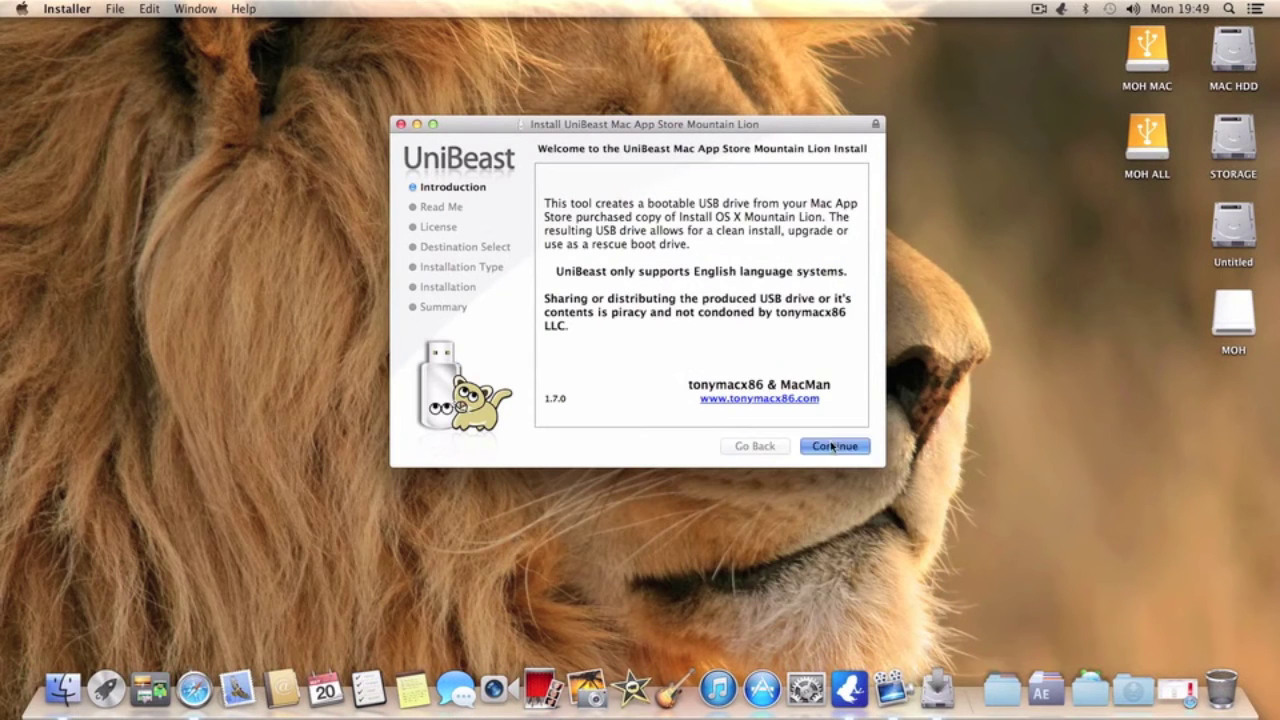
left_click(832, 446)
left_click(831, 446)
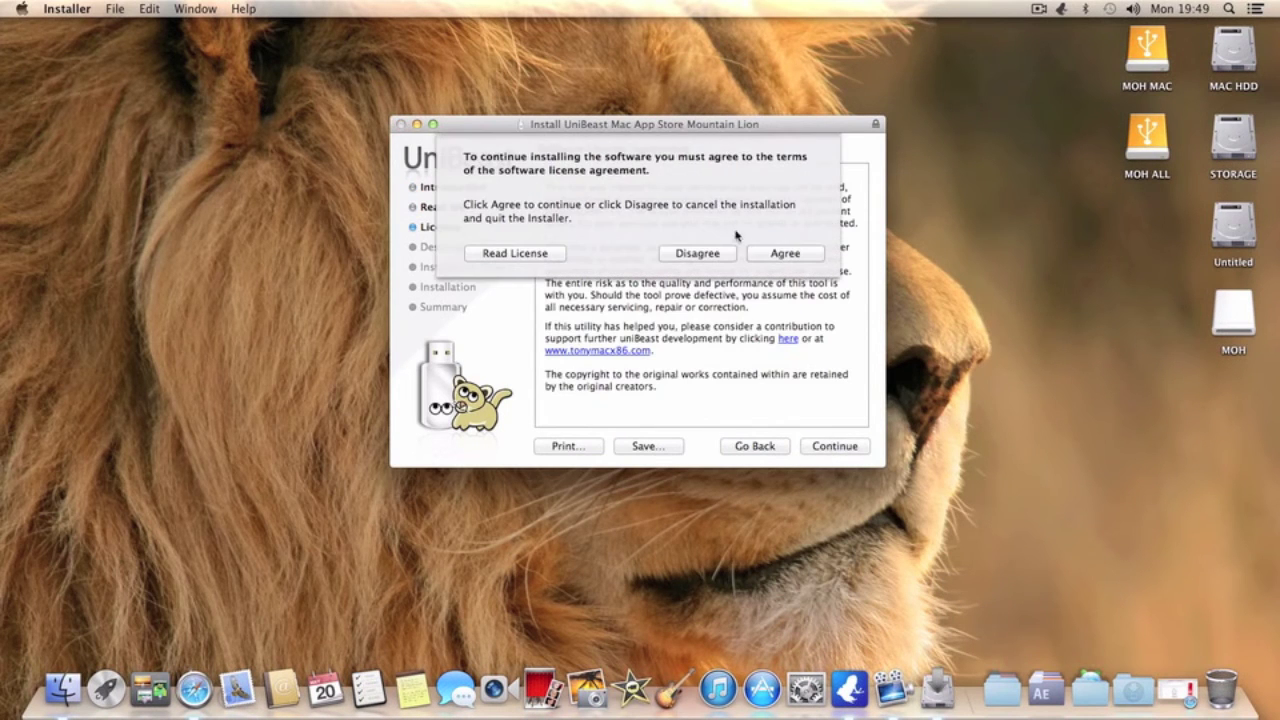
left_click(785, 253)
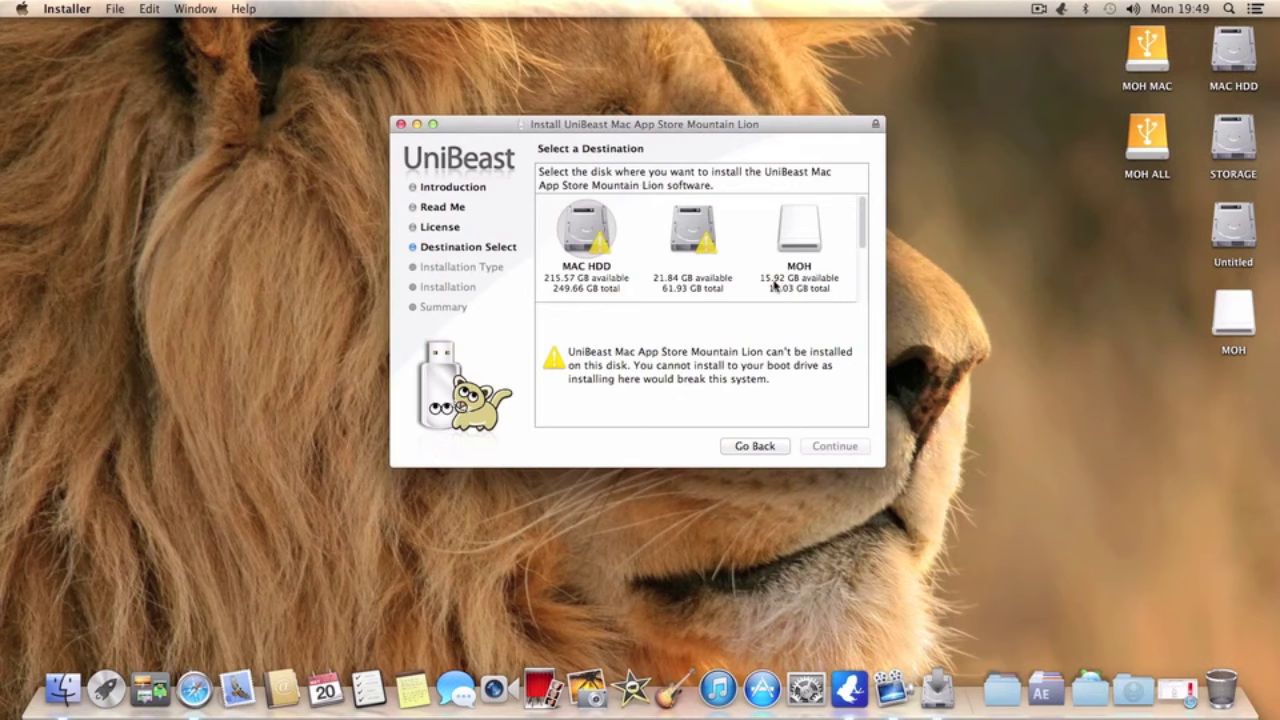
Choose the MOH disk as the destination and start the installation without Legacy USB Support or Laptop Support.
left_click(810, 235)
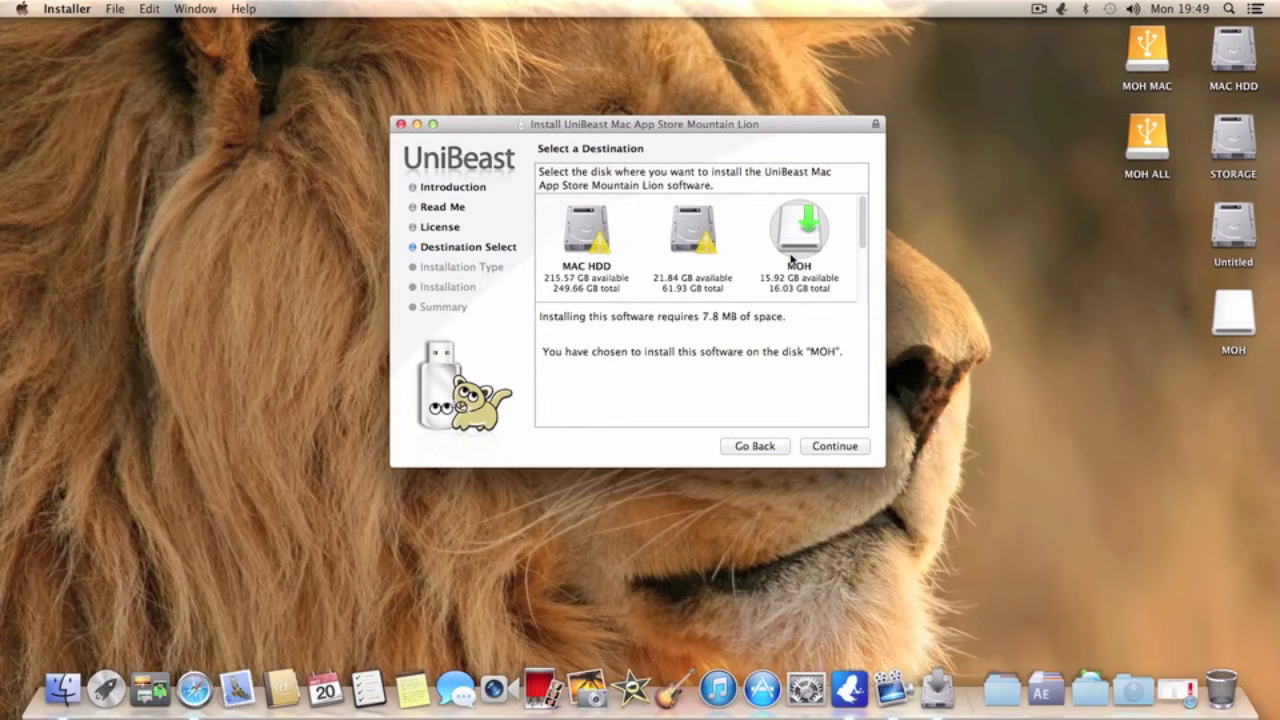
scroll(795, 258, "down", 3)
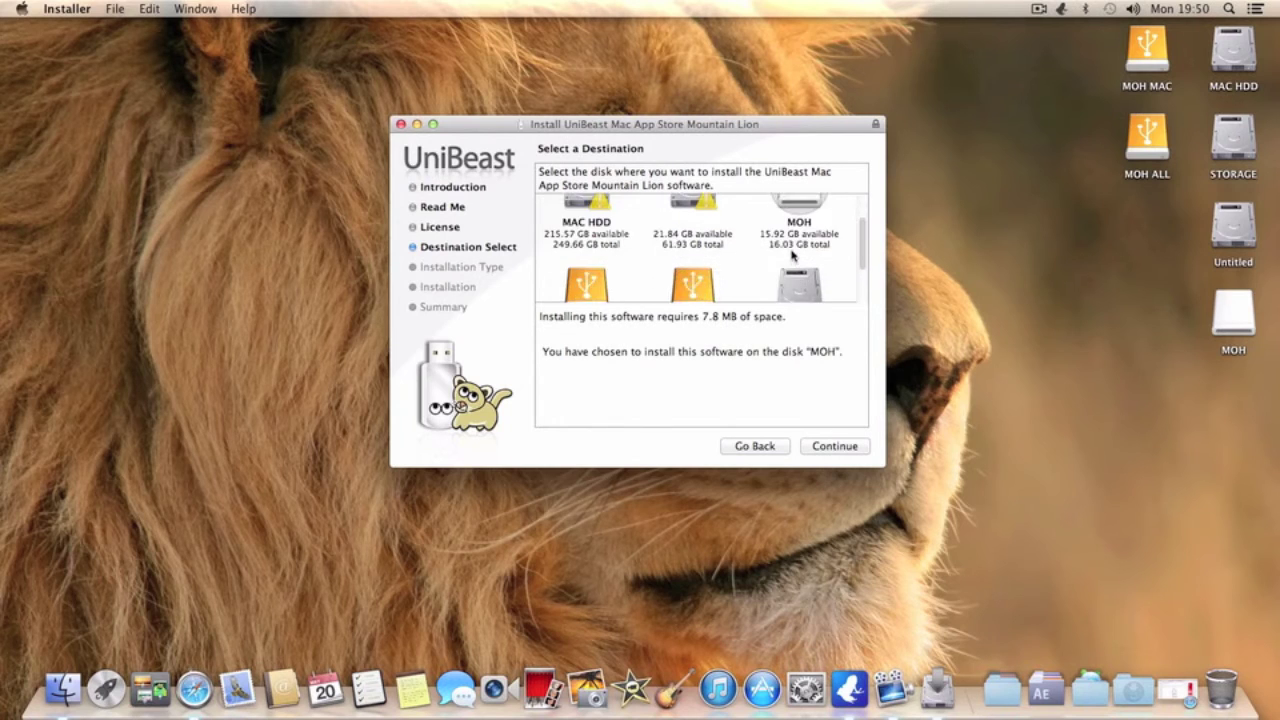
scroll(796, 250, "up", 3)
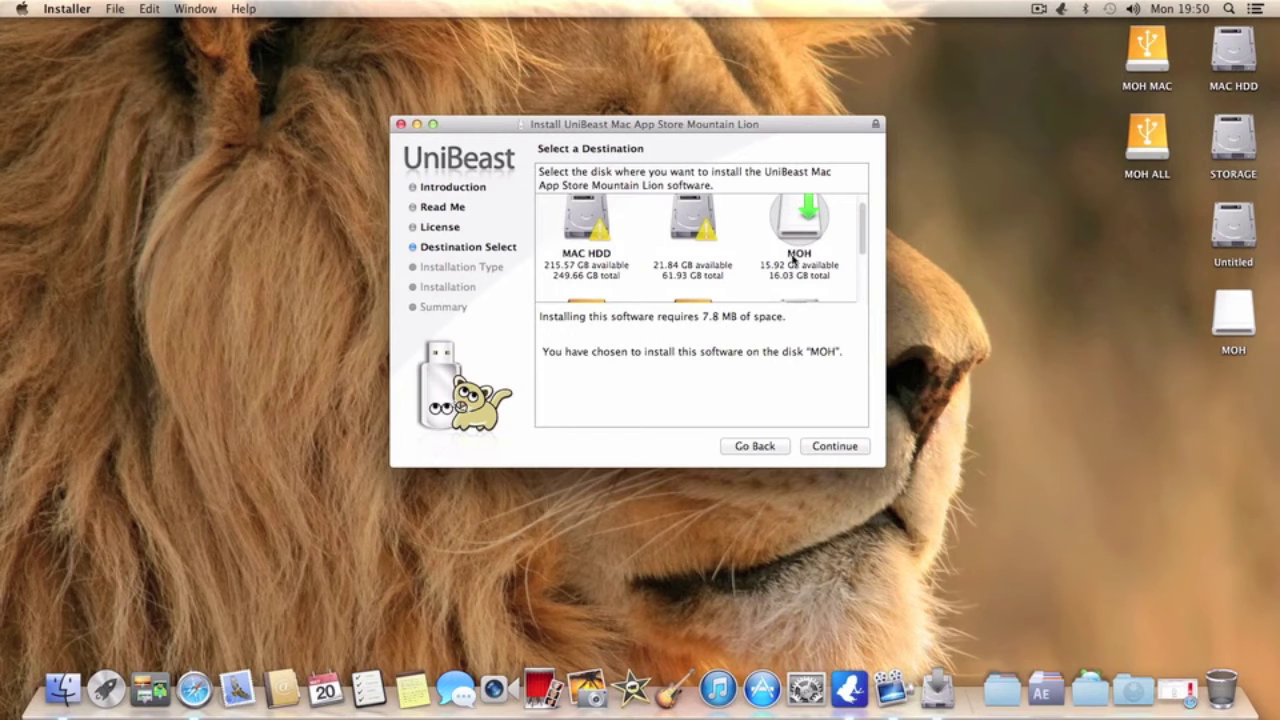
left_click(846, 452)
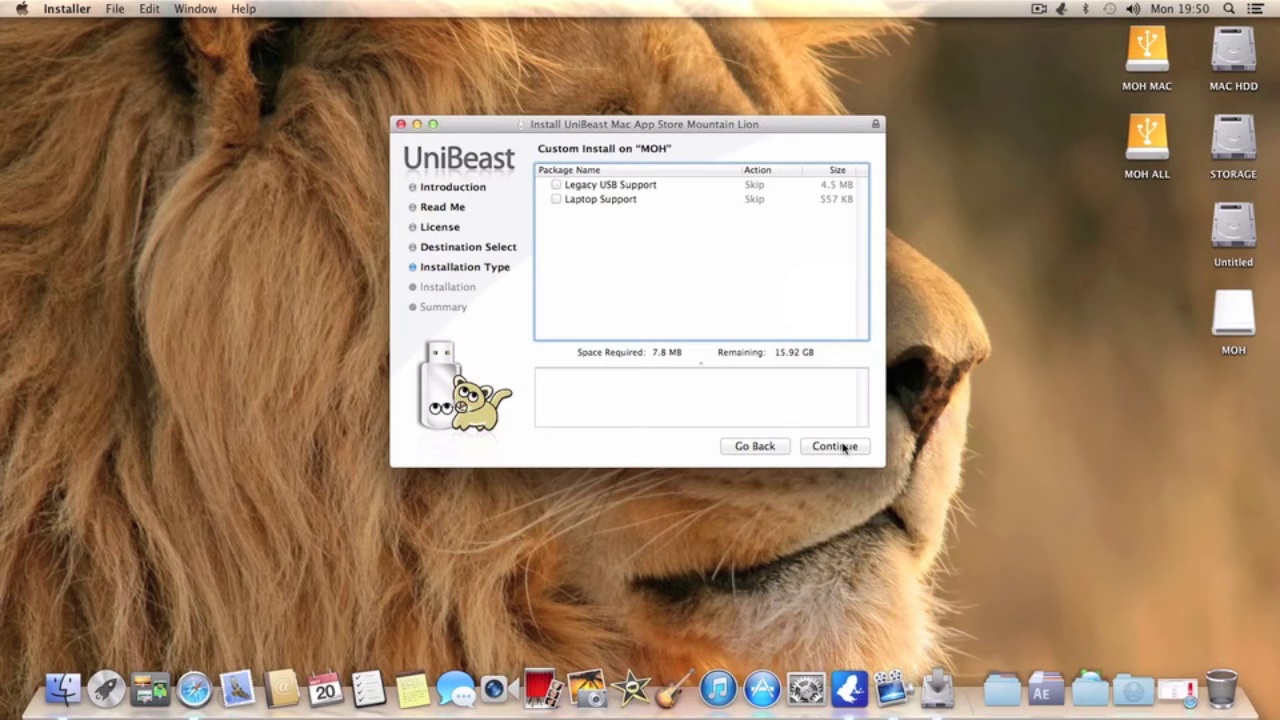
left_click(843, 448)
left_click(843, 449)
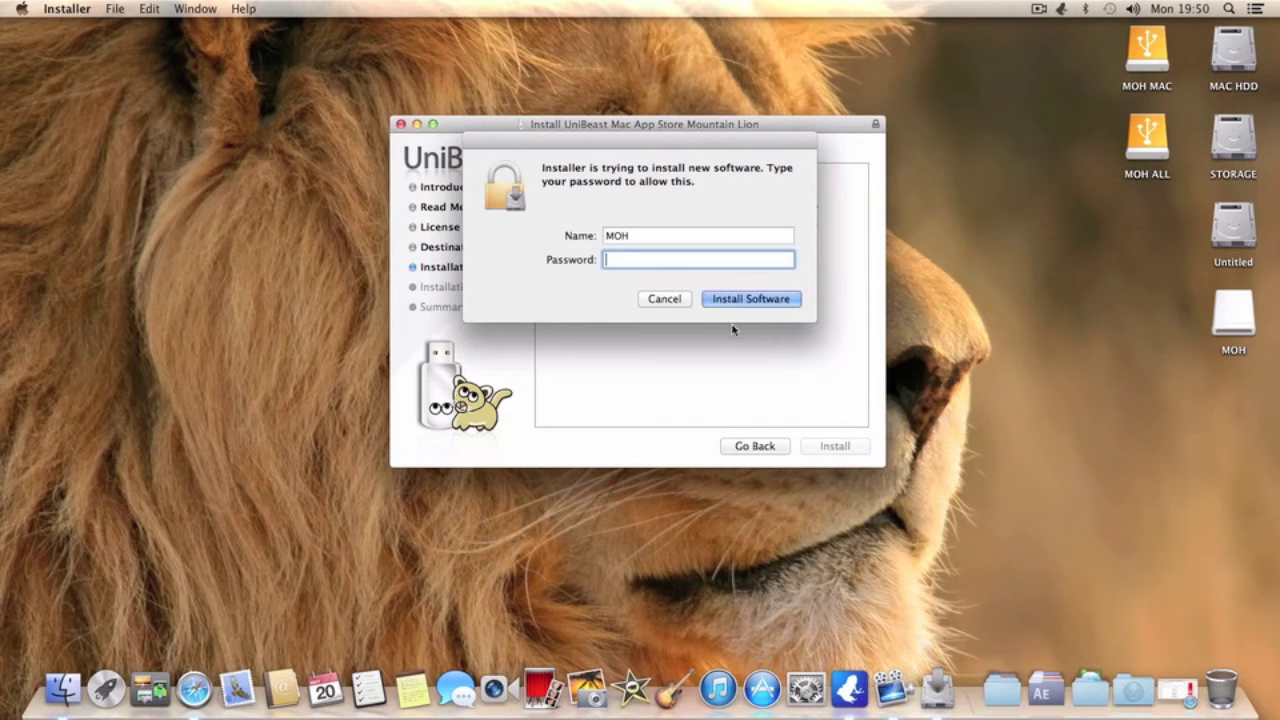
Cancel the installer's password authorization and close the UniBeast installer.
left_click(652, 300)
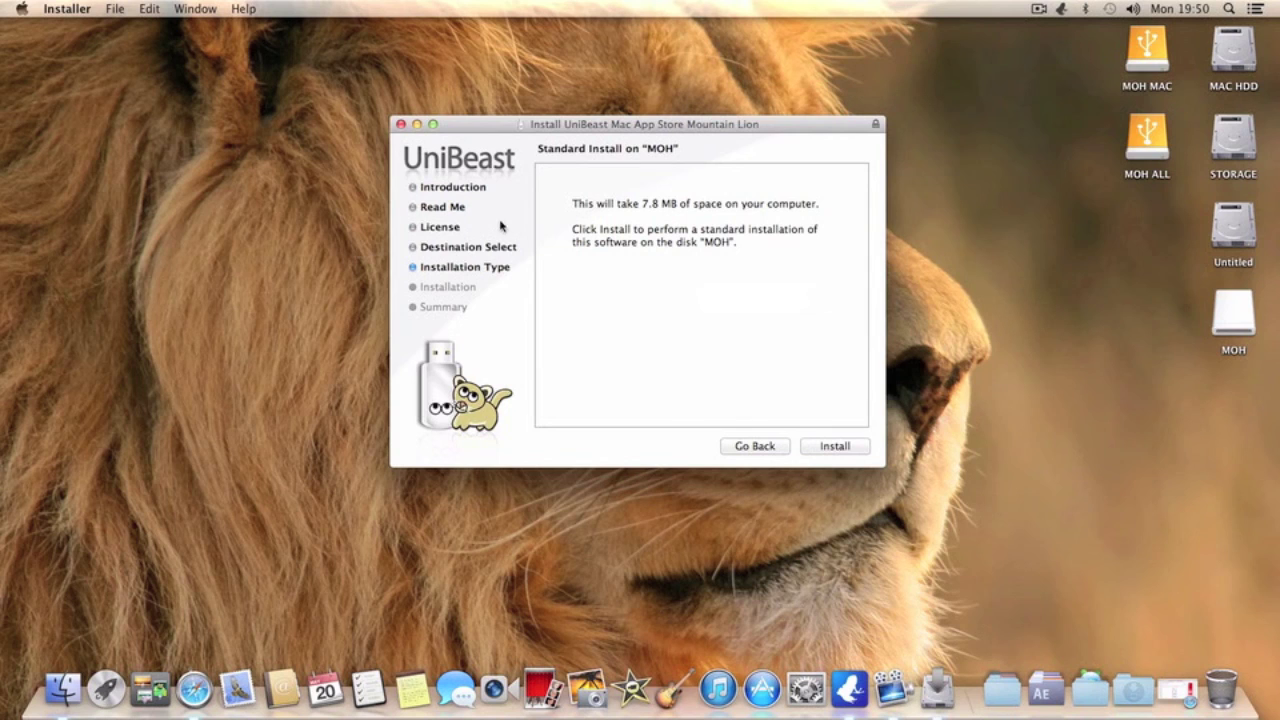
left_click(401, 124)
left_click(462, 164)
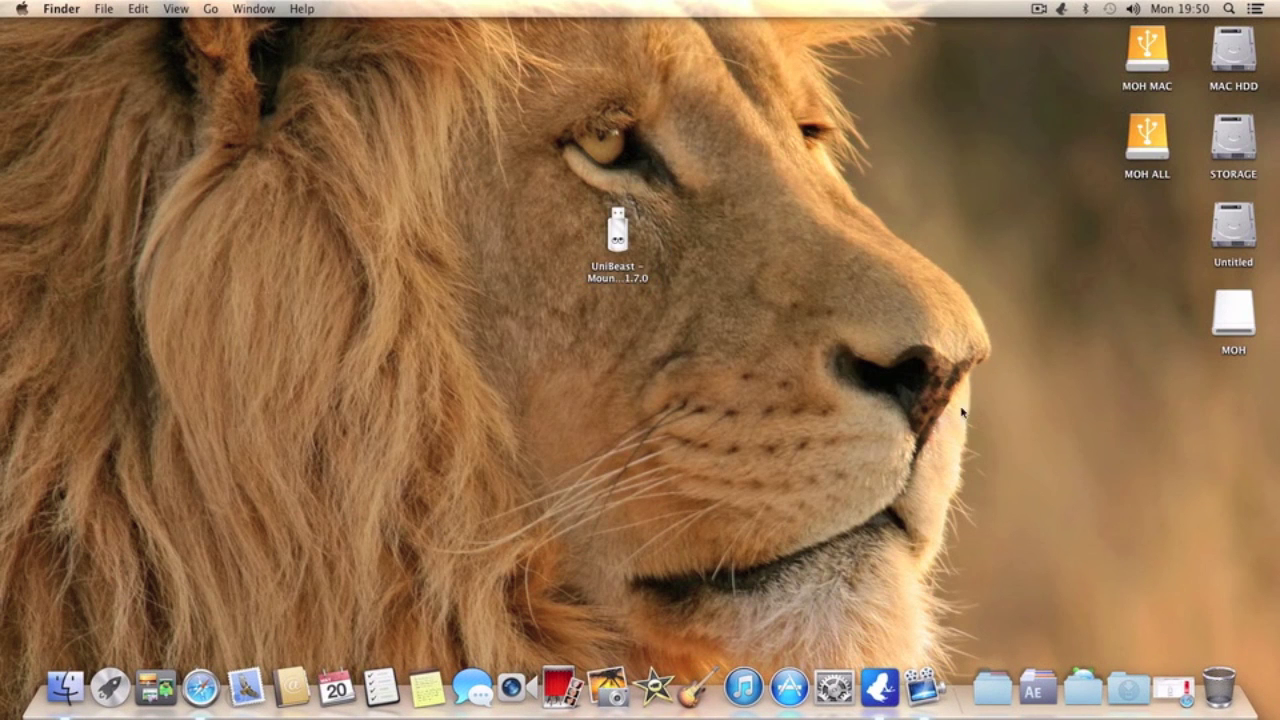